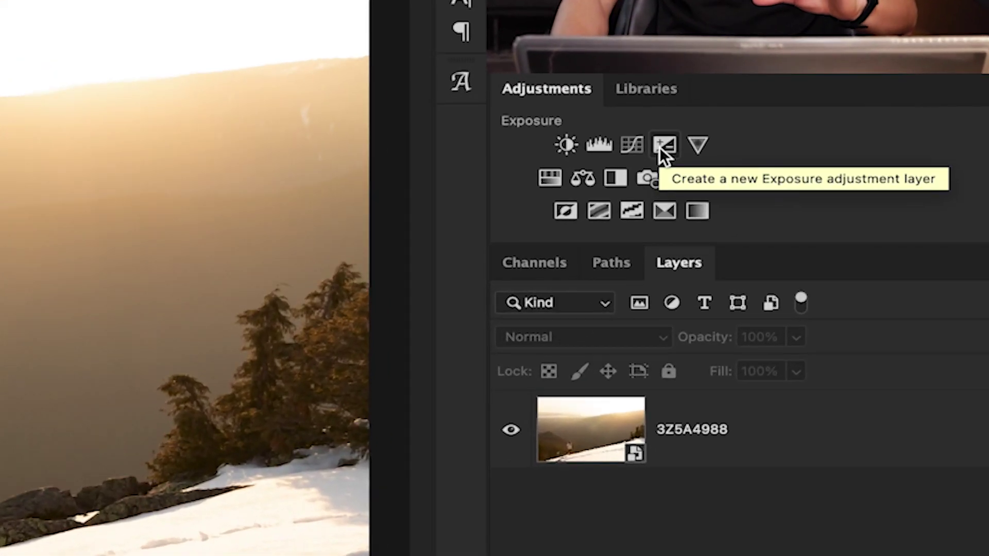
Add an Exposure 1 adjustment layer above the photo with exposure set to -0.84
click(660, 147)
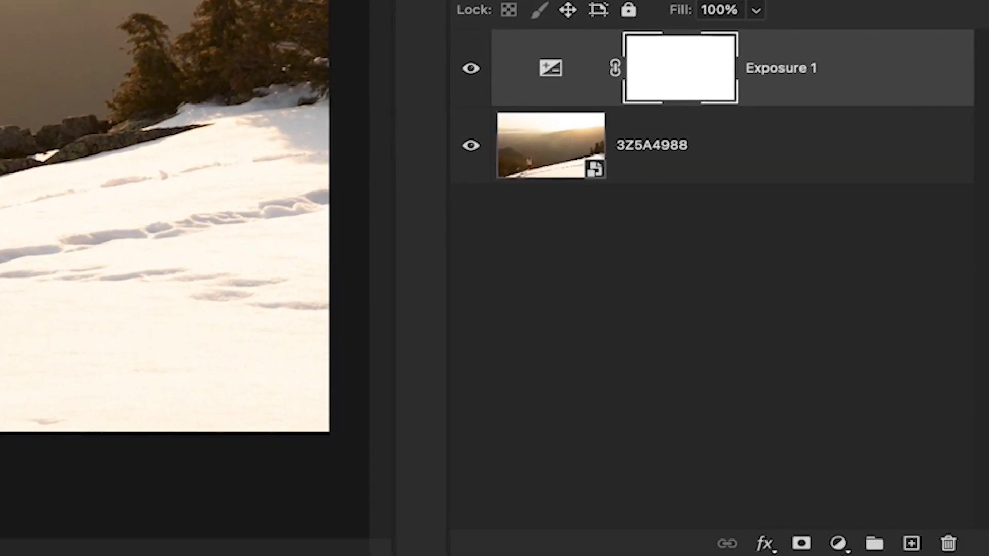
click(837, 544)
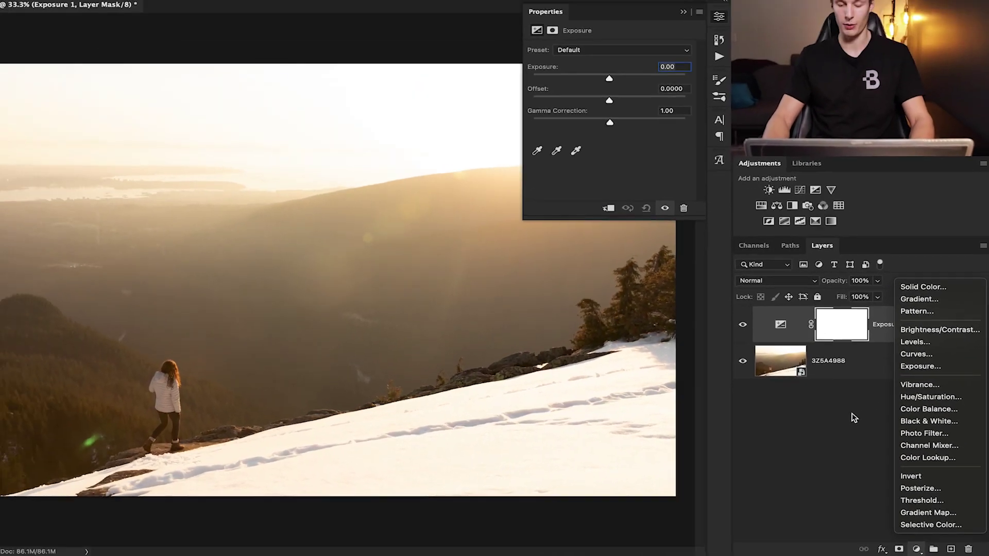
click(865, 429)
click(865, 429)
click(921, 338)
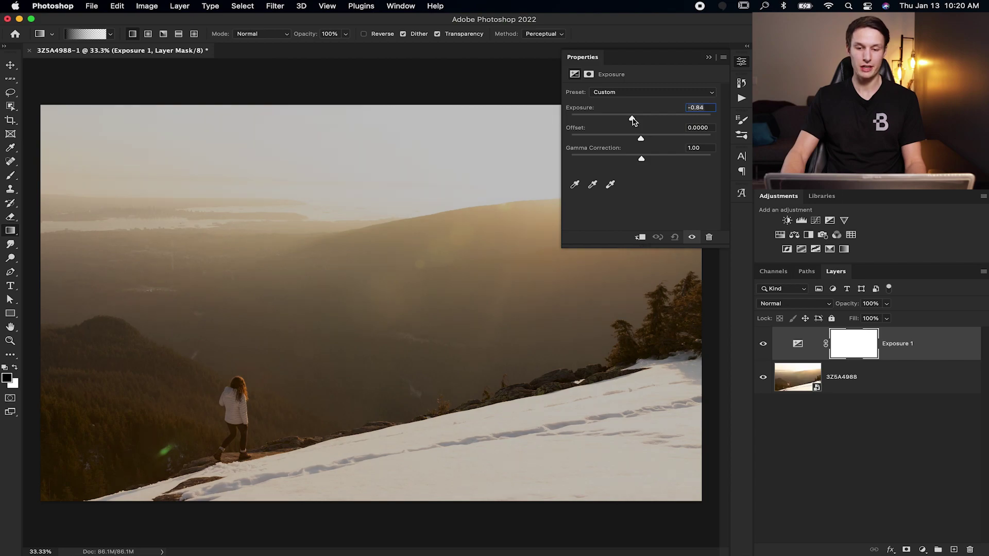
Set Exposure 1 to exposure -0.34, offset -0.0252 and gamma 1.13
drag(636, 121, 639, 121)
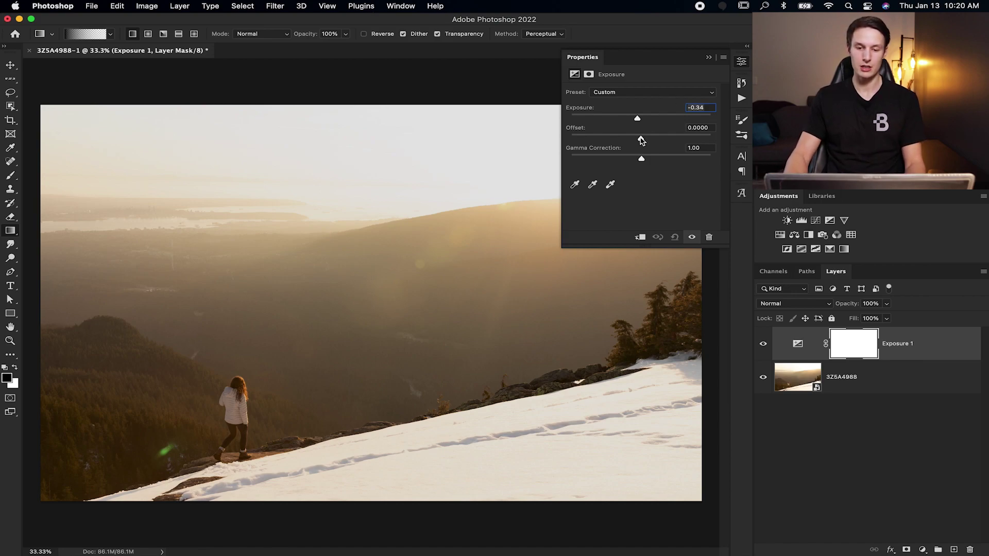
drag(639, 140, 638, 140)
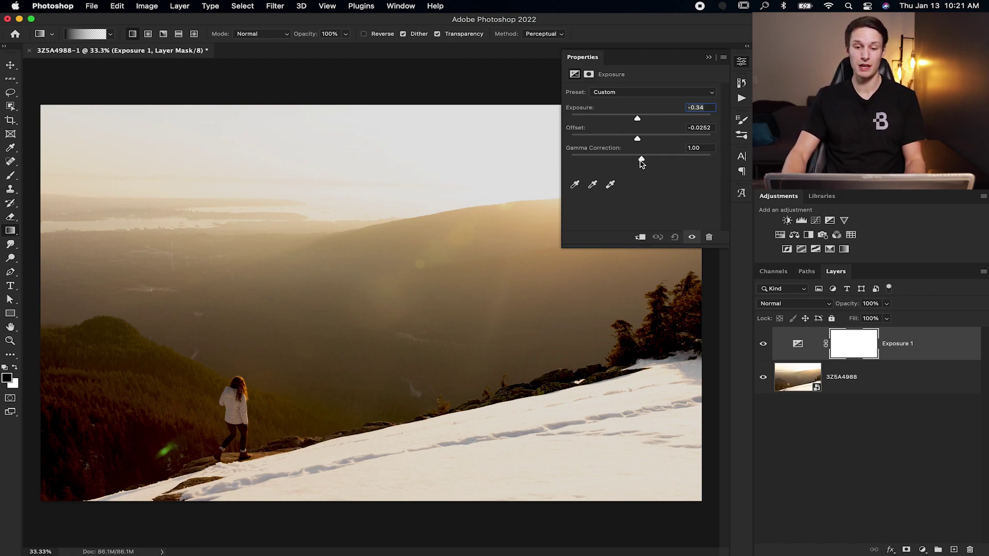
drag(633, 164, 634, 163)
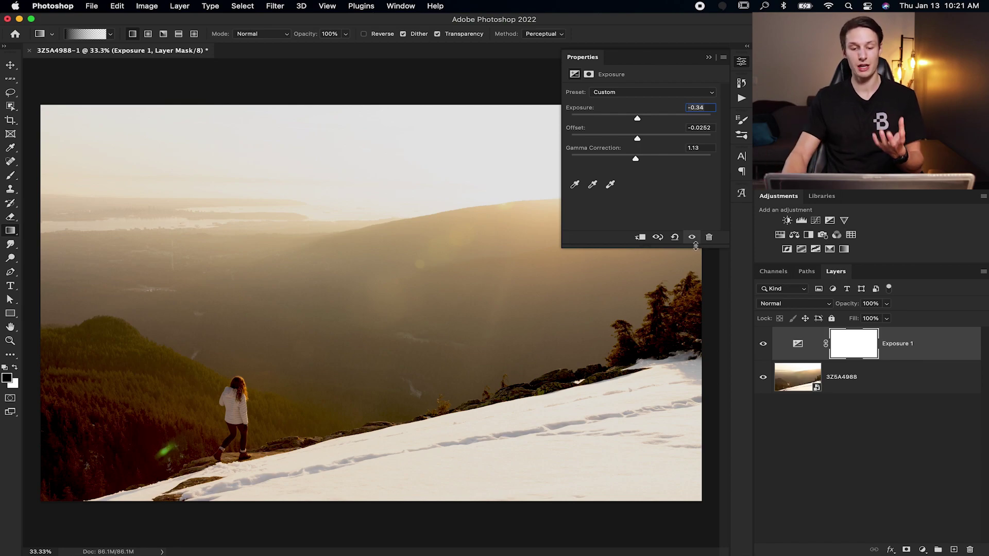
Collapse the Properties panel and toggle Exposure 1's visibility to compare before and after
click(709, 57)
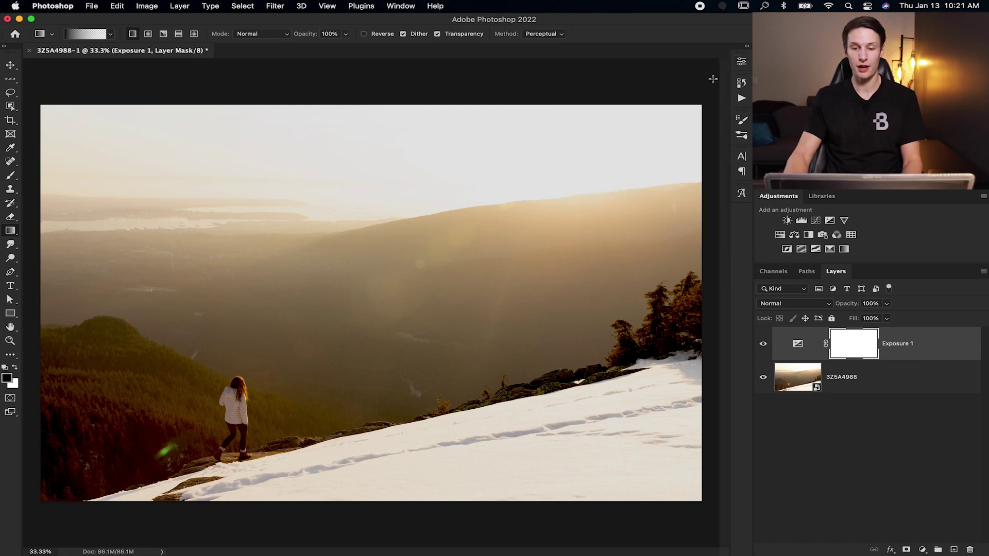
click(764, 345)
click(763, 345)
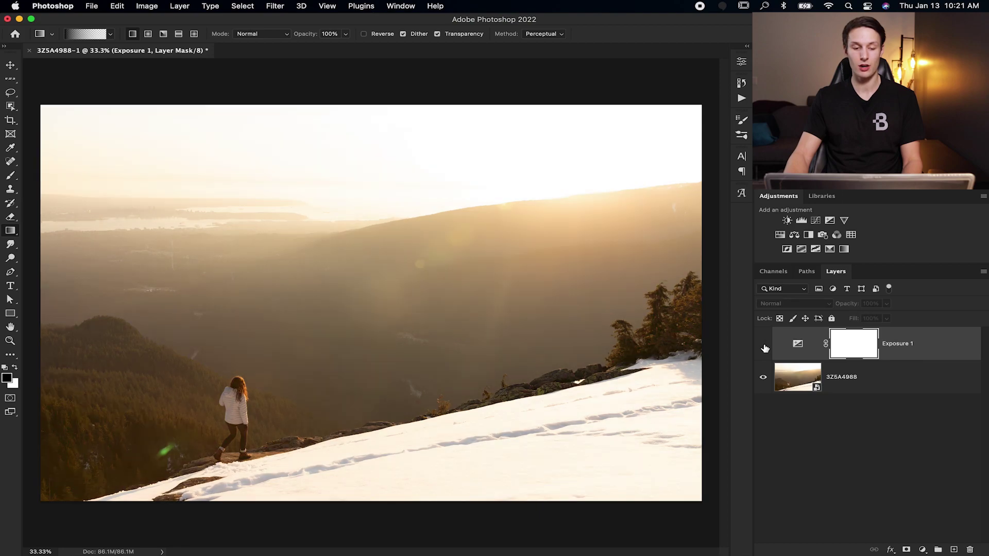
click(764, 346)
click(764, 346)
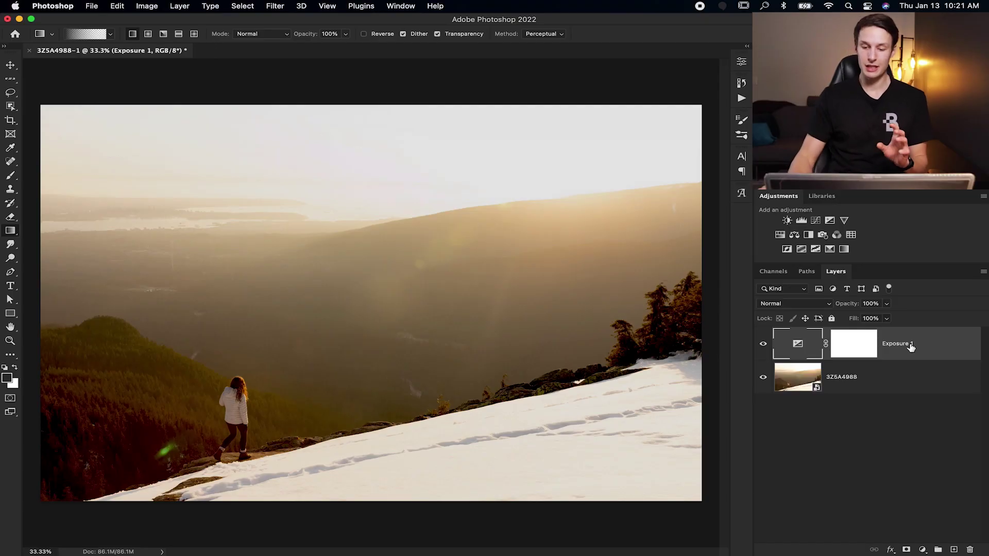
Replace the Exposure 1 layer with a Brightness/Contrast 1 layer at brightness 0 and contrast 0
key(BackSpace)
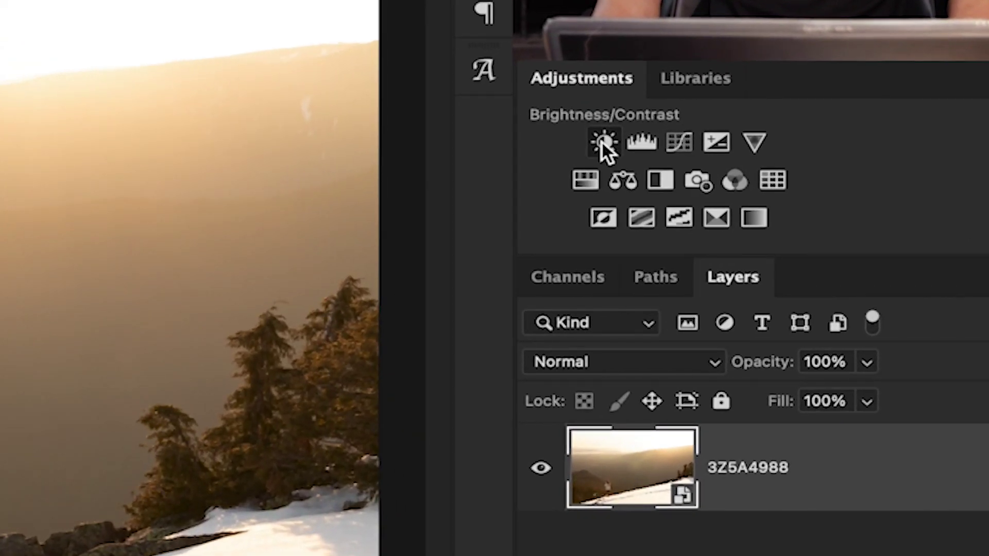
click(635, 156)
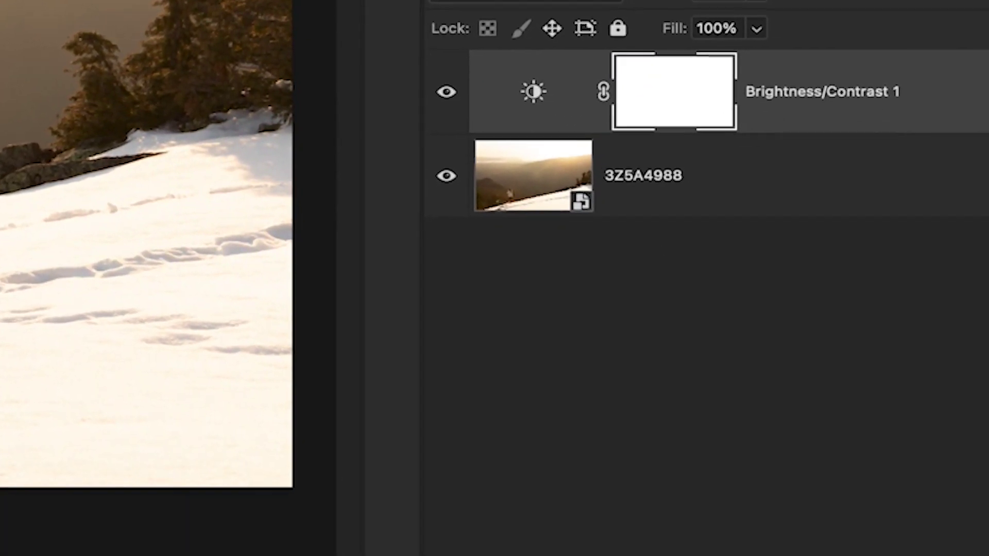
click(825, 540)
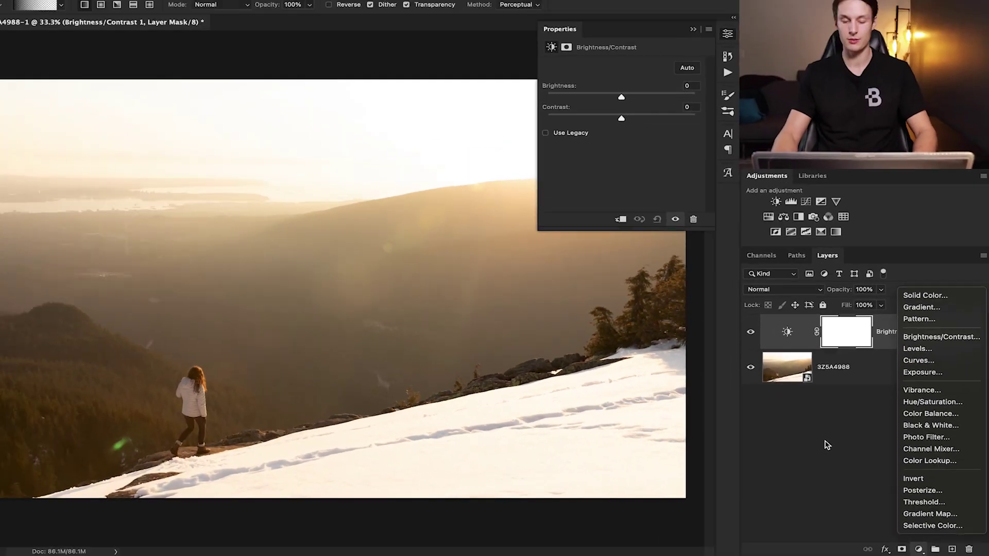
click(827, 445)
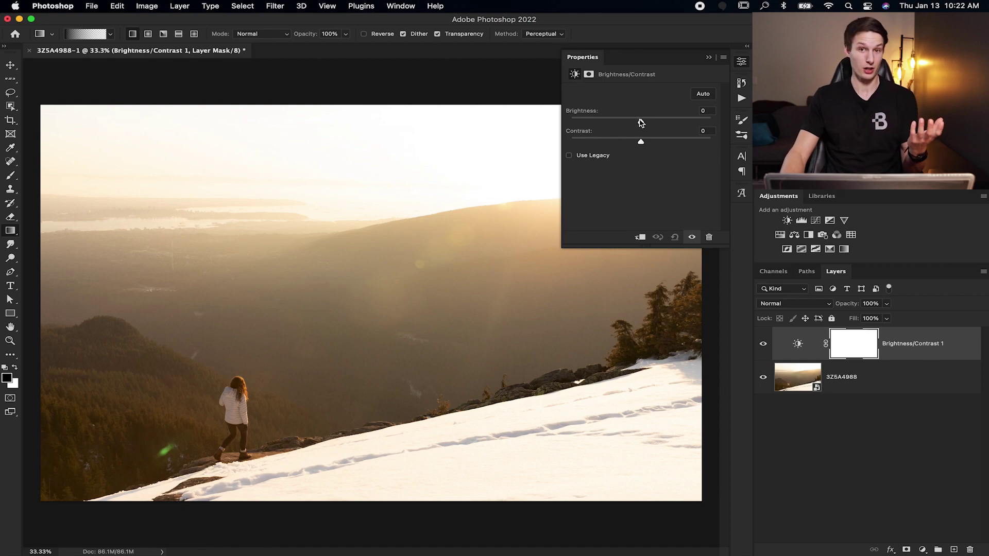
drag(642, 123, 616, 122)
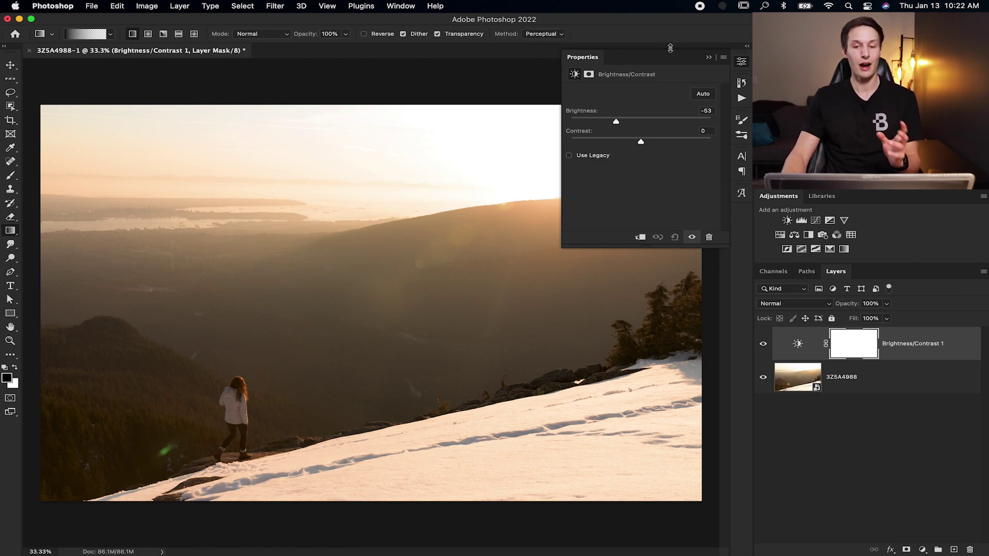
click(709, 57)
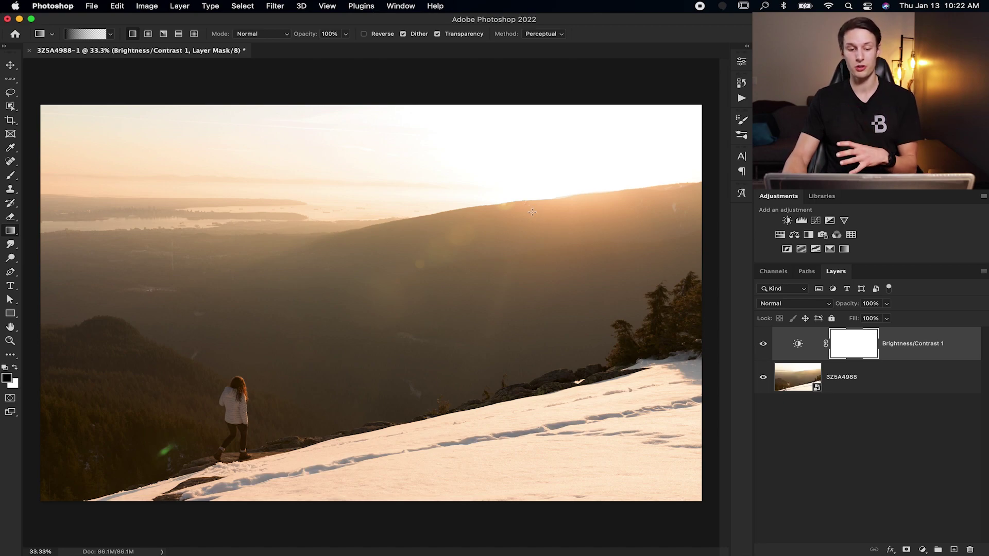
double_click(797, 344)
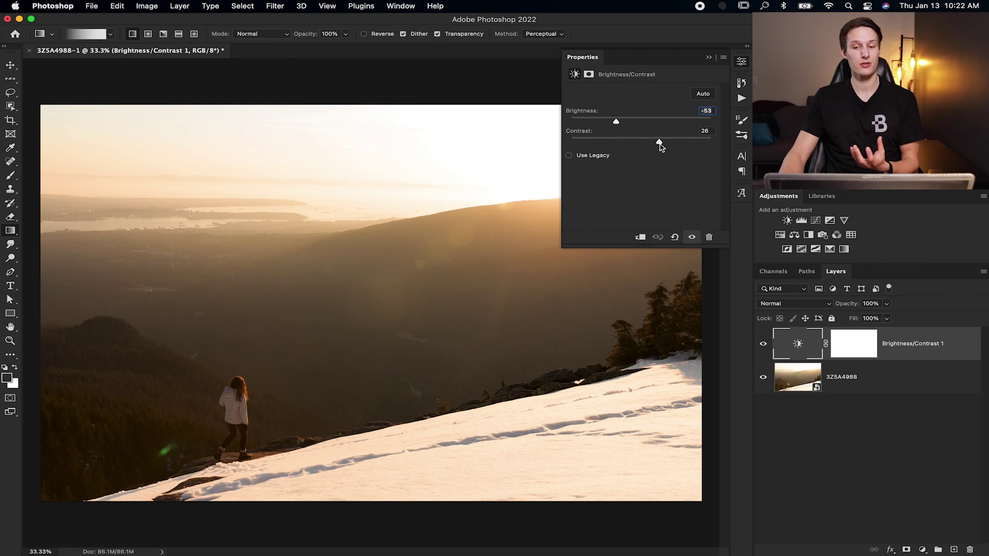
drag(660, 147, 641, 144)
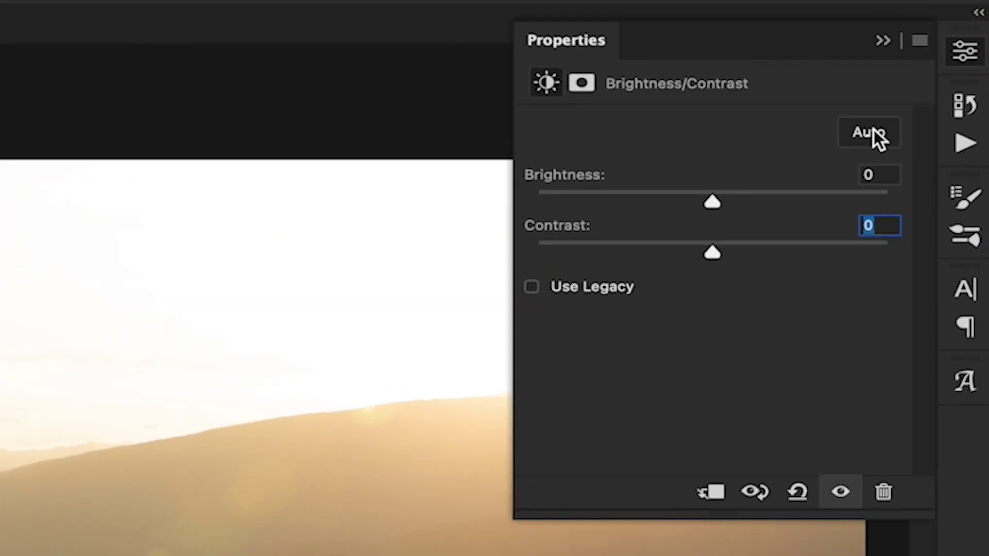
Apply Auto brightness/contrast and toggle the Brightness/Contrast 1 layer's visibility to compare
click(873, 132)
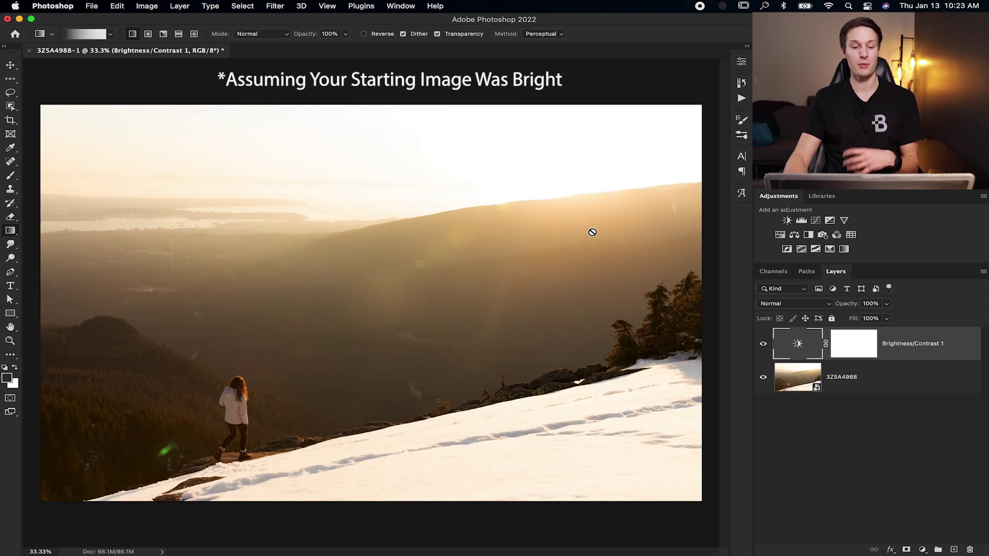
click(762, 345)
click(763, 345)
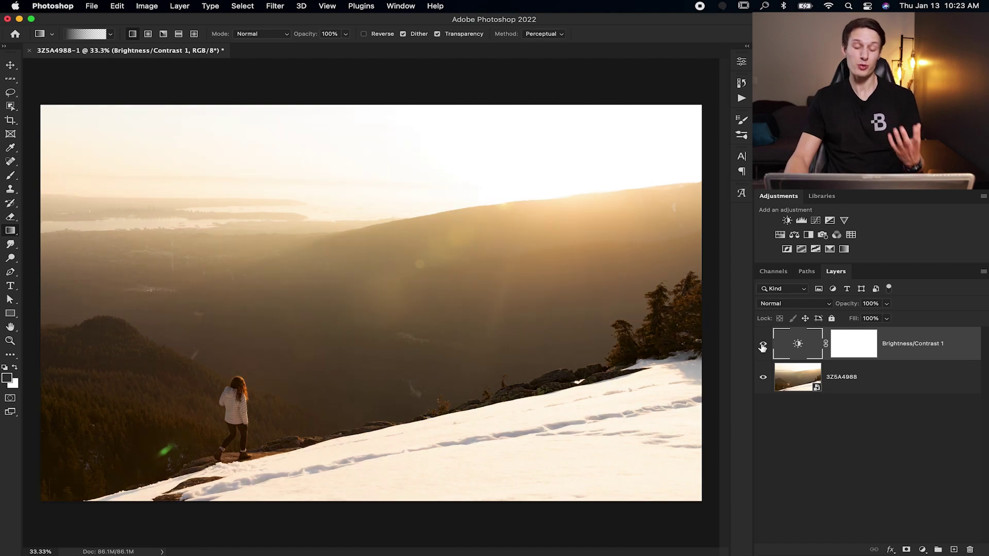
click(763, 346)
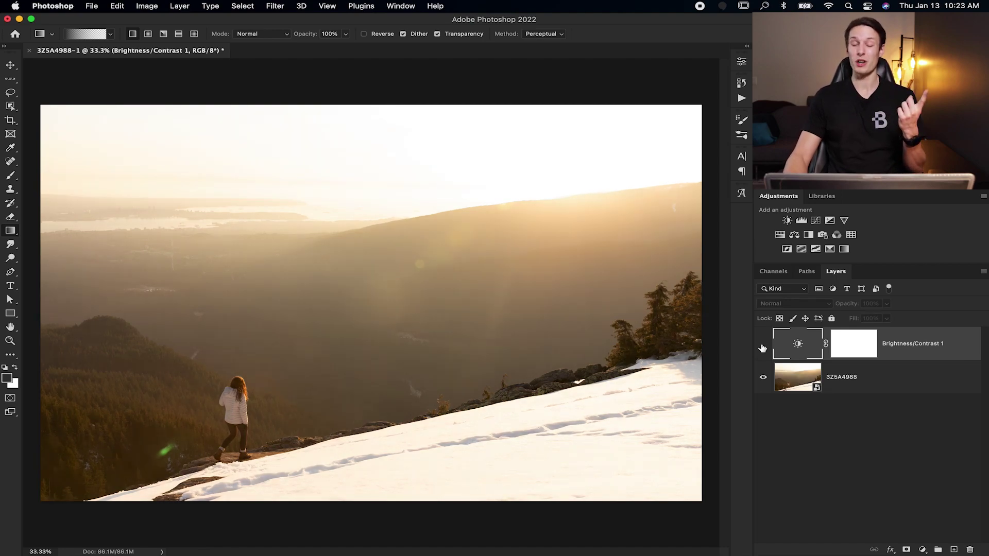
click(763, 348)
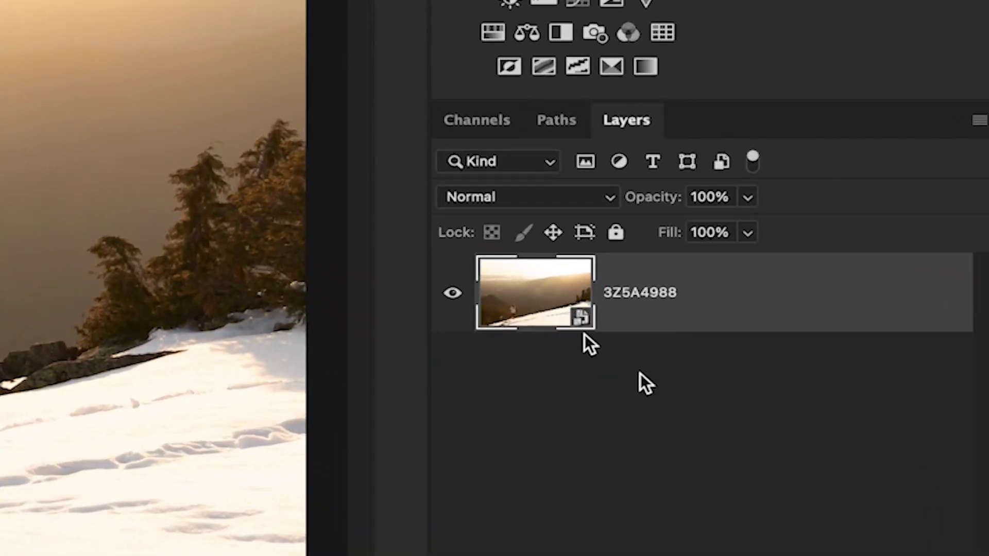
Convert the 3Z5A4988 photo layer to a smart object and apply Camera Raw Filter to it
right_click(721, 305)
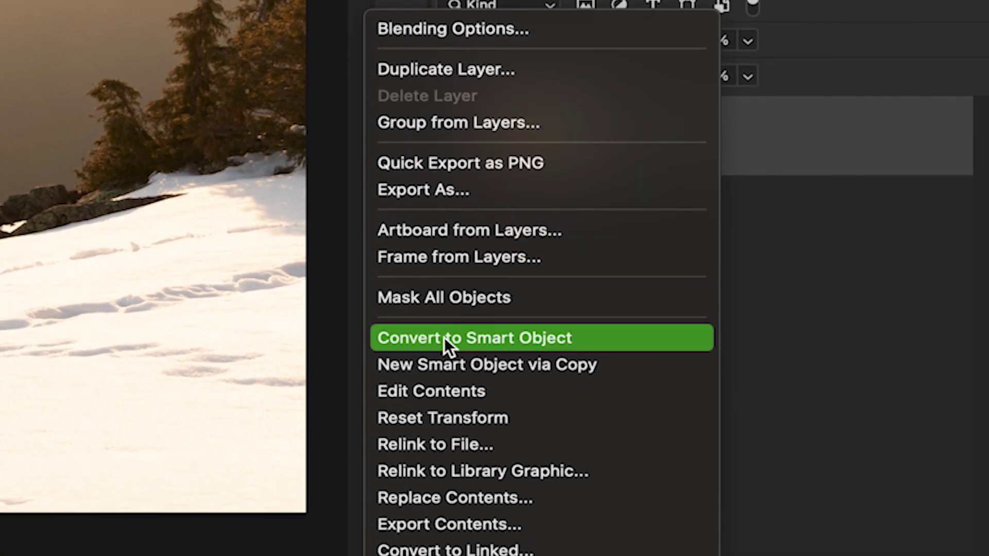
click(663, 332)
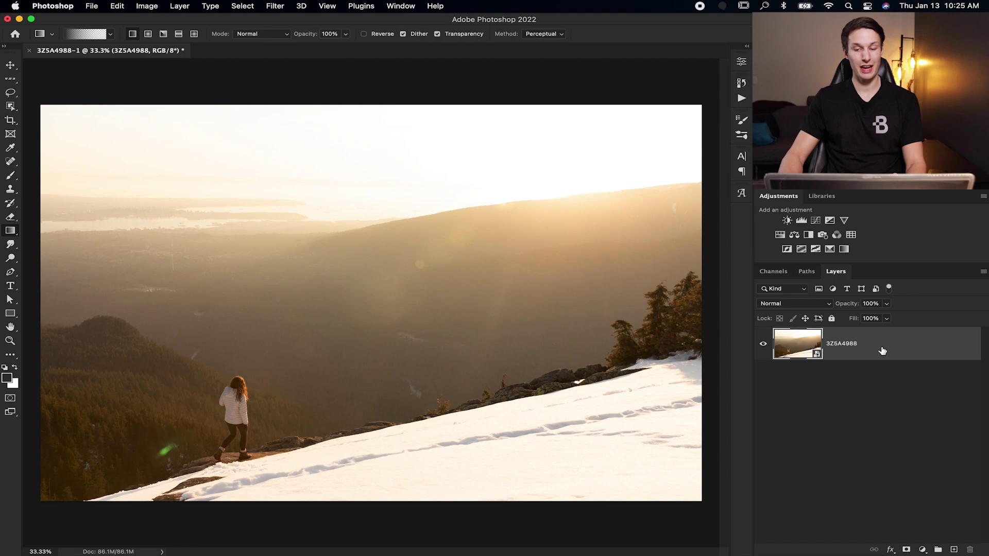
click(275, 7)
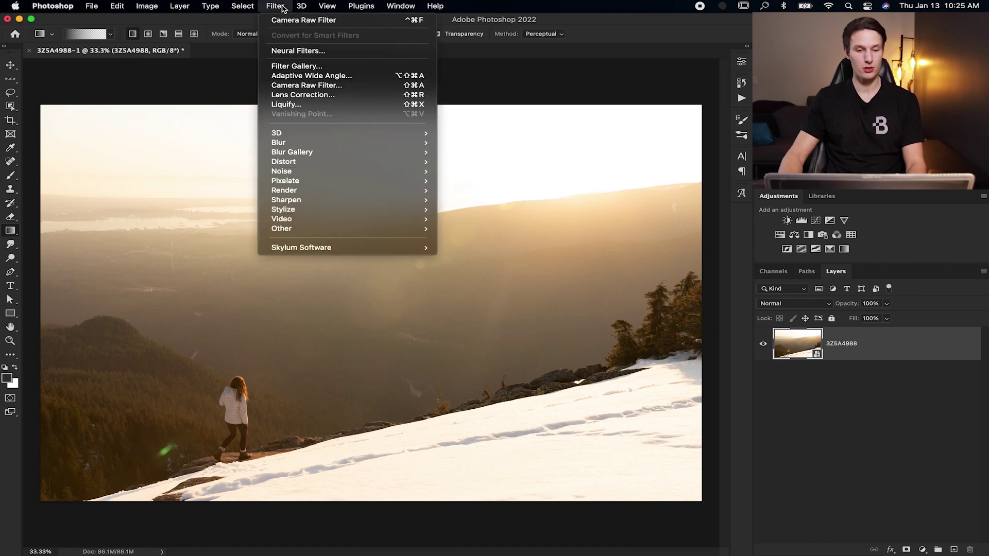
click(363, 85)
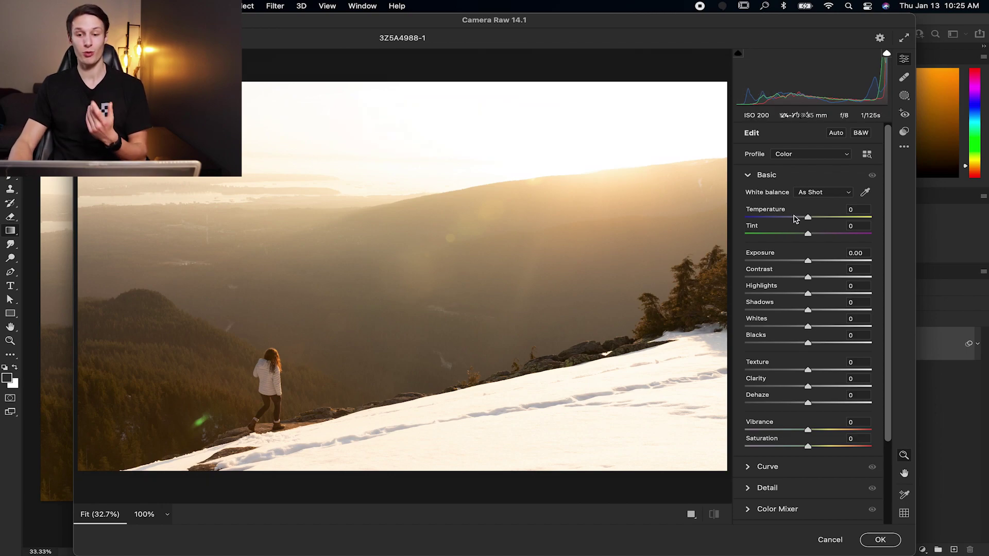
scroll(793, 219, down, 3)
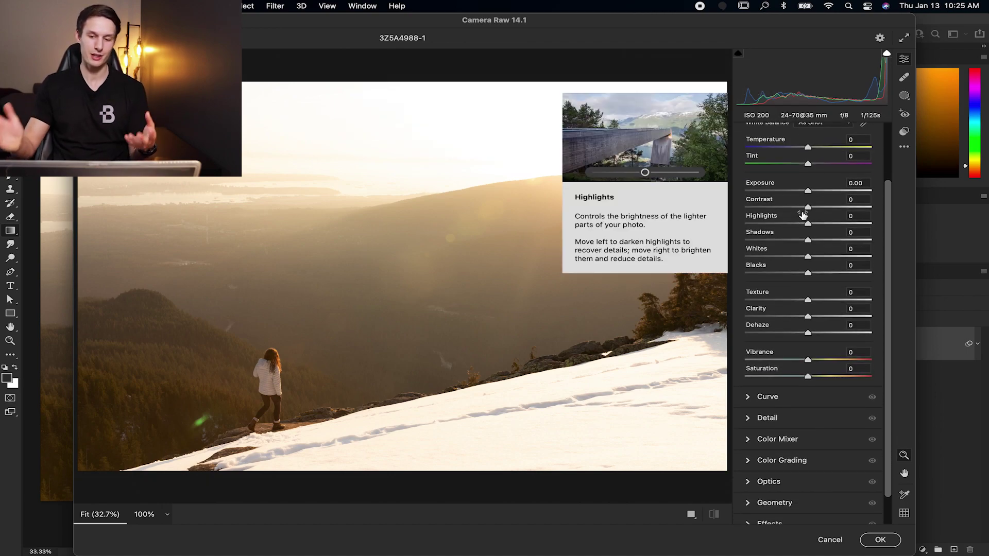
scroll(763, 324, up, 3)
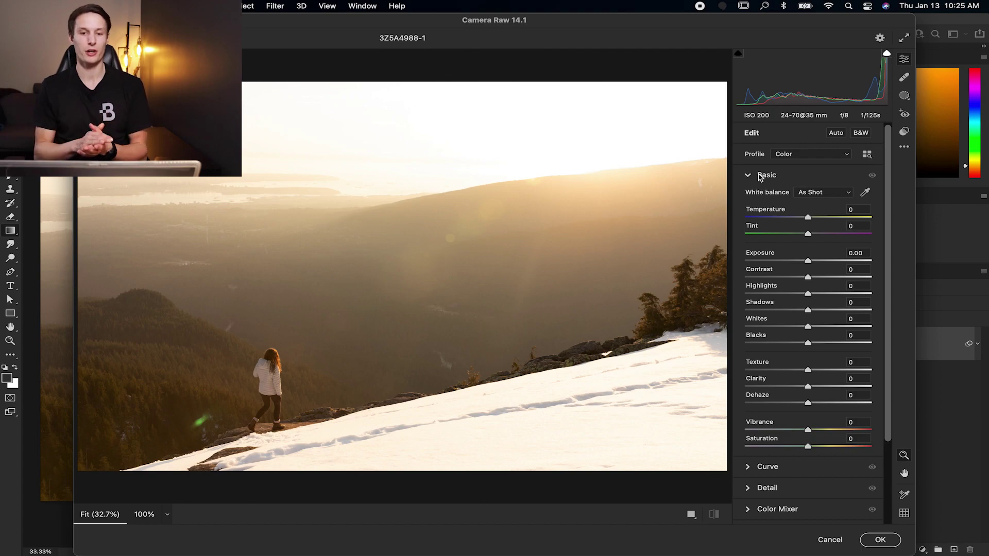
Set Camera Raw Exposure -0.50, Highlights -35, Whites -18, Blacks -20 and Shadows +8
drag(808, 262, 803, 263)
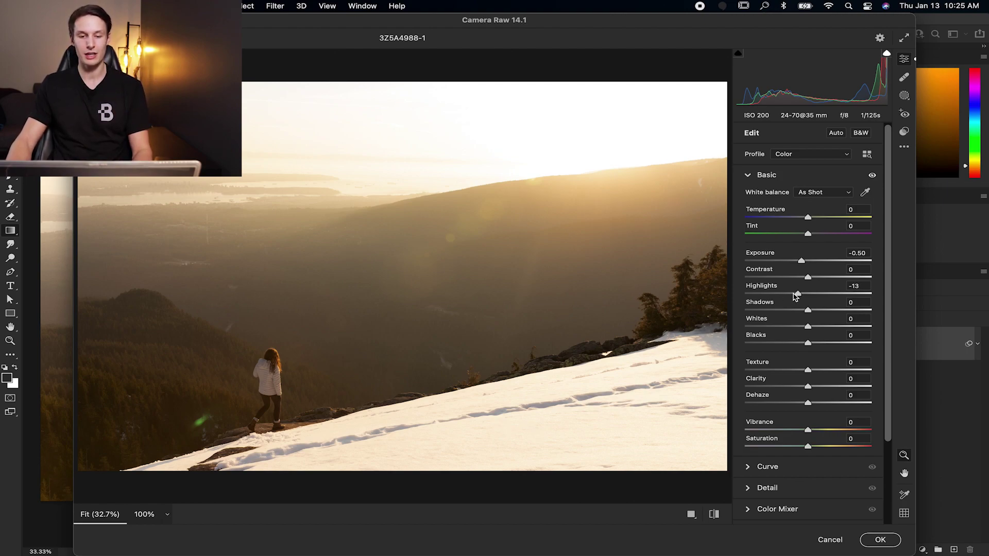
drag(779, 295, 787, 297)
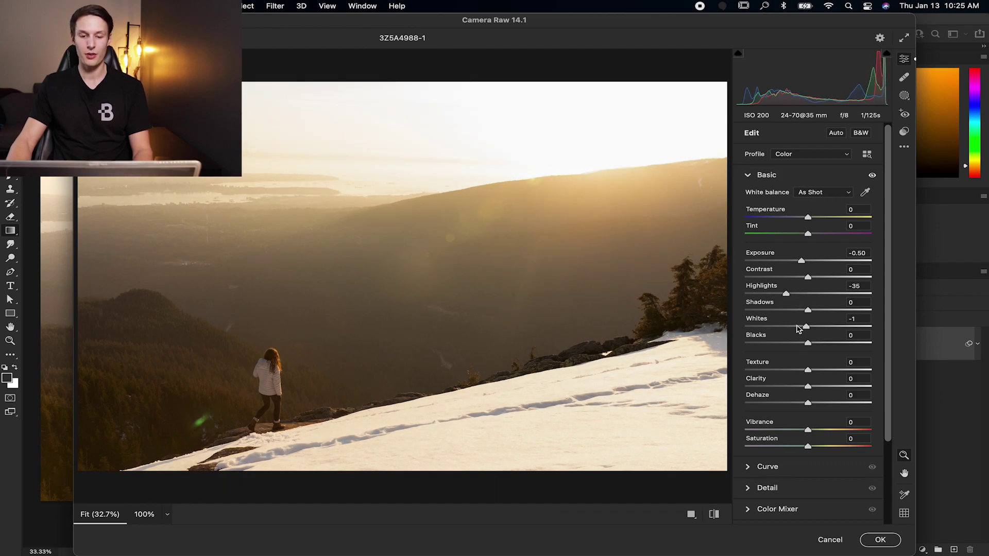
drag(805, 327, 805, 328)
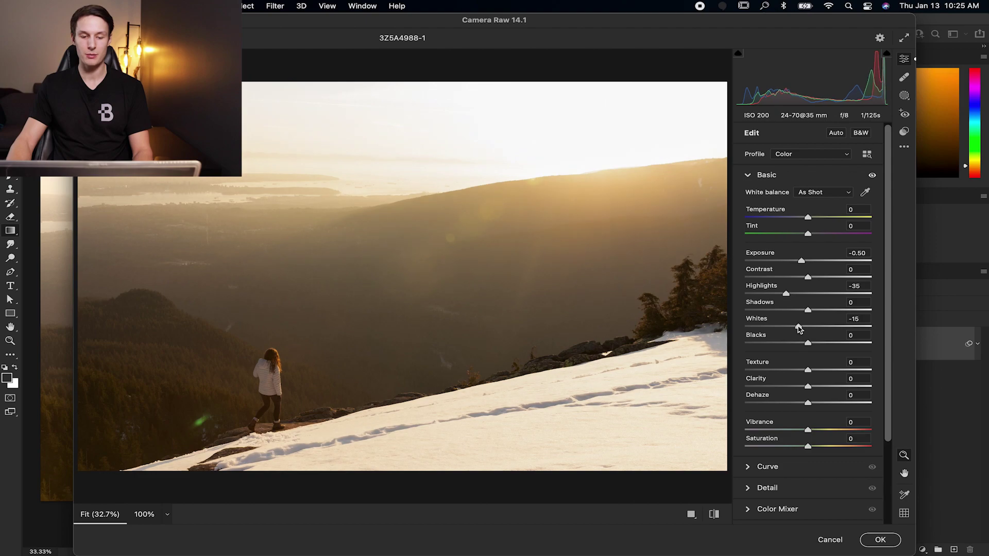
scroll(799, 331, down, 1)
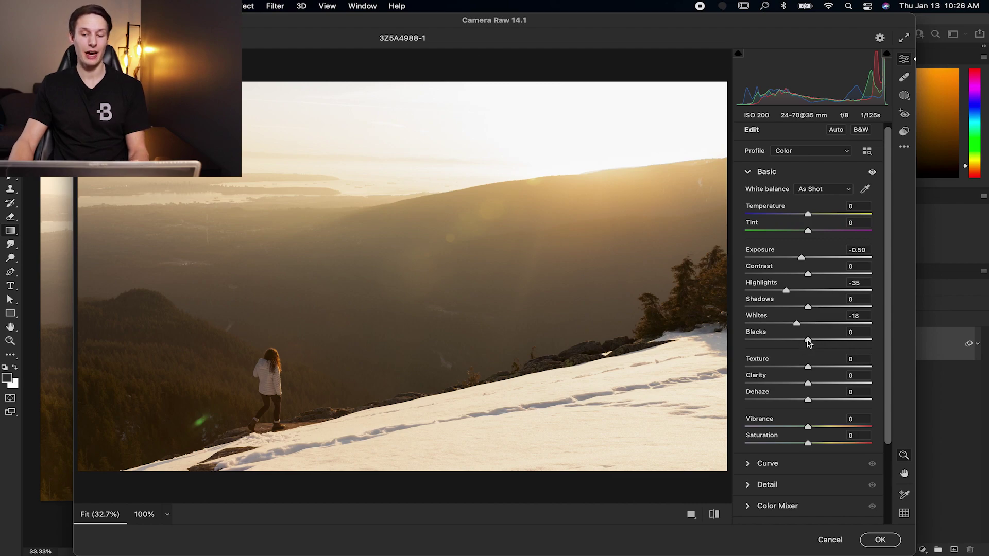
drag(808, 342, 788, 343)
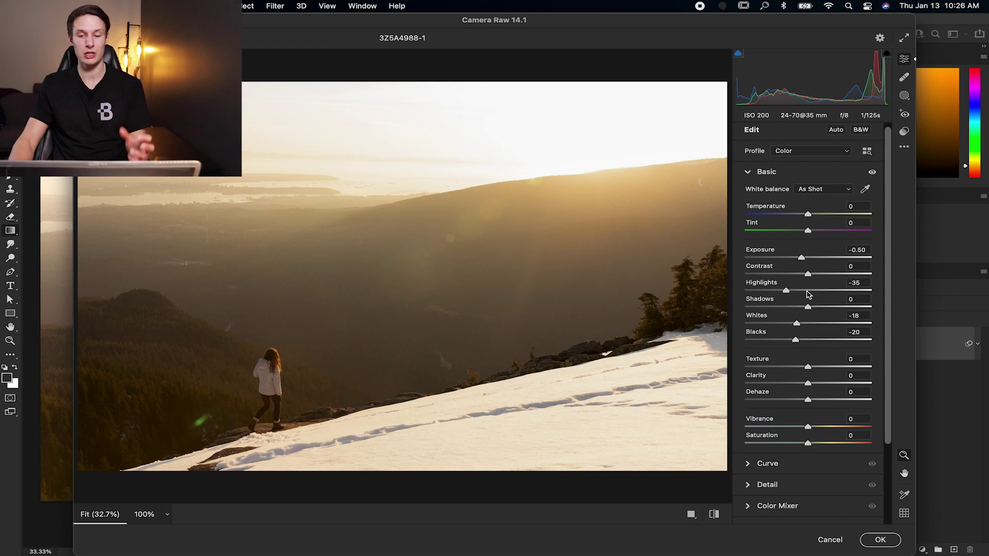
drag(808, 308, 810, 307)
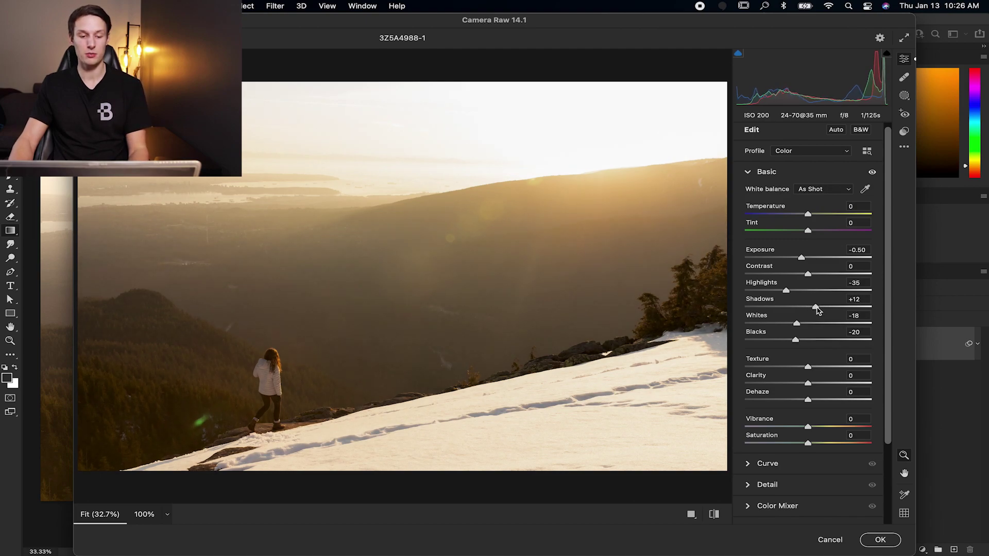
drag(812, 309, 807, 309)
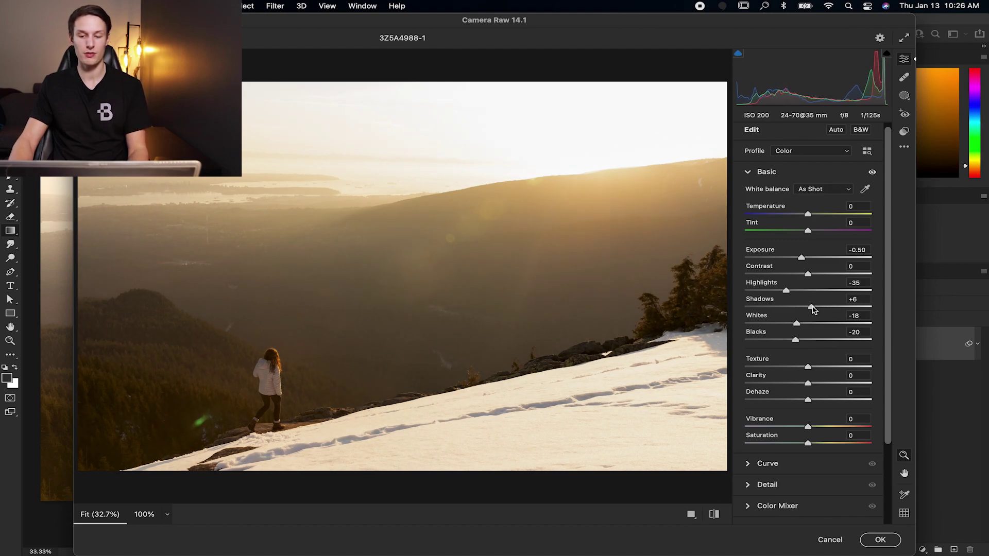
Toggle the before/after view to compare the Camera Raw edit with the original photo
click(714, 515)
click(714, 514)
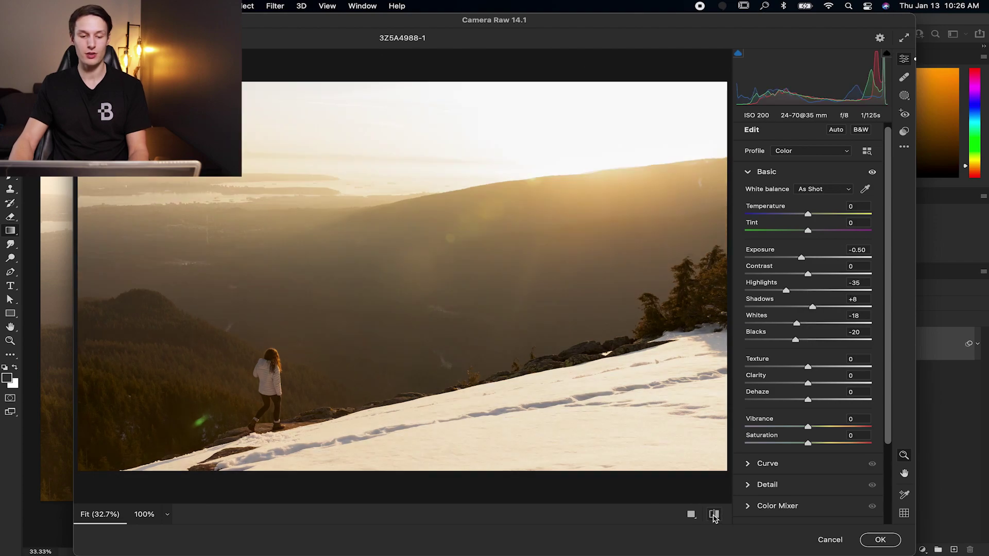
click(714, 515)
click(714, 514)
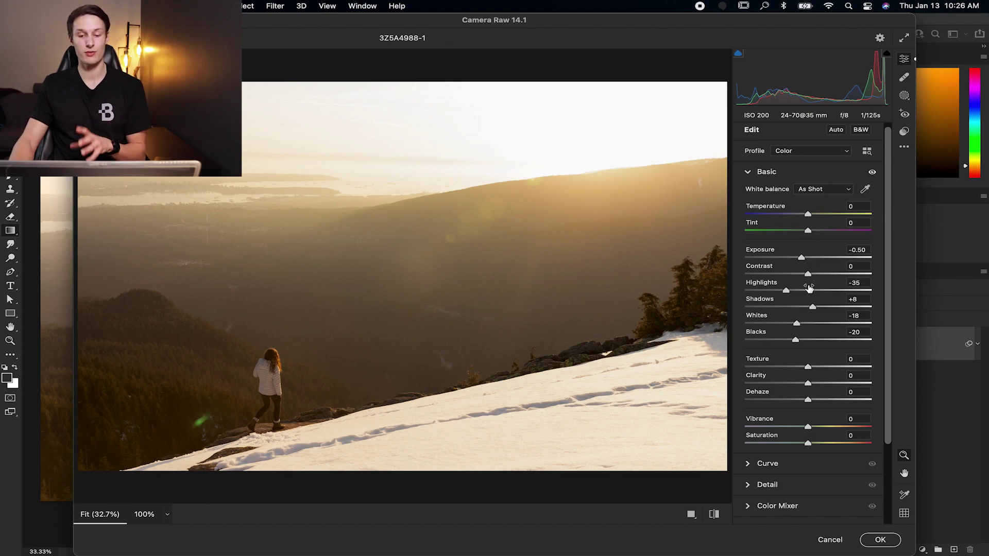
mouse_move(809, 288)
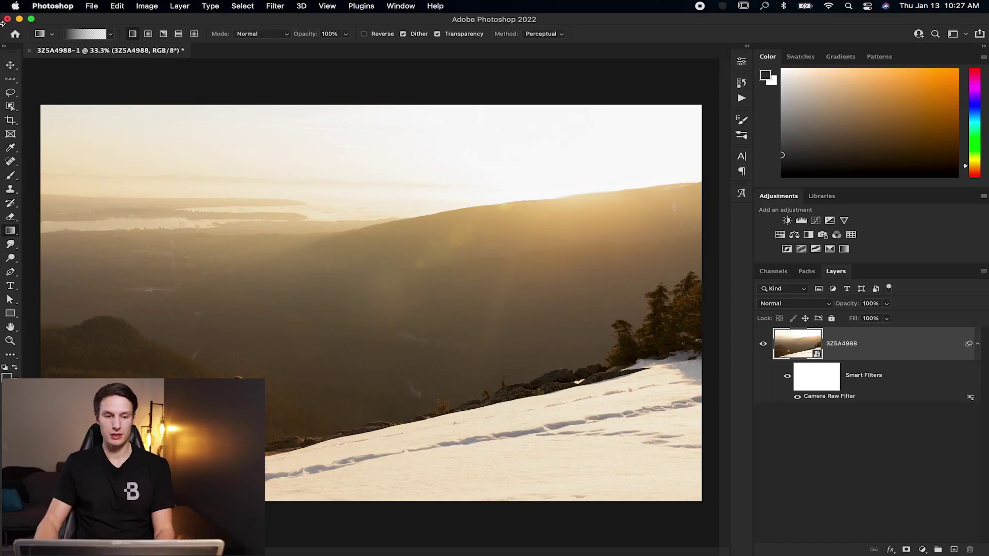
Open the raw file 3Z5A4988.CR3 in Camera Raw
click(92, 5)
click(103, 30)
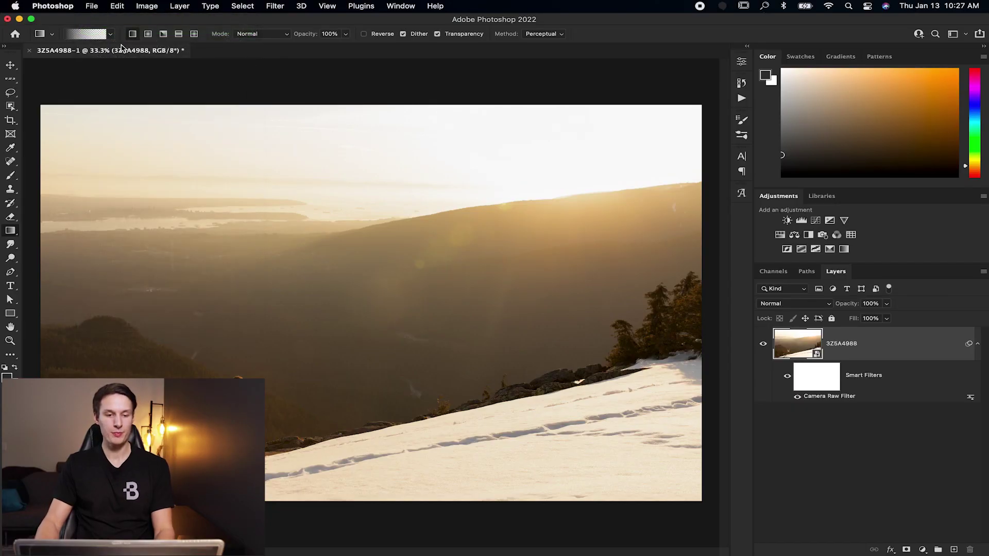
click(695, 403)
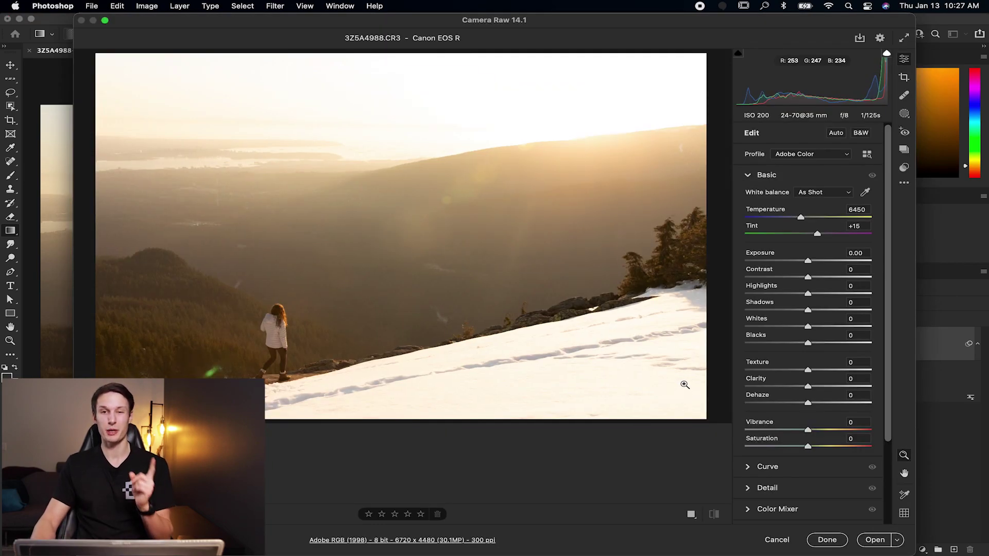
Set the raw photo's Exposure to -0.50, Highlights to -41 and Whites to -39
drag(808, 261, 777, 260)
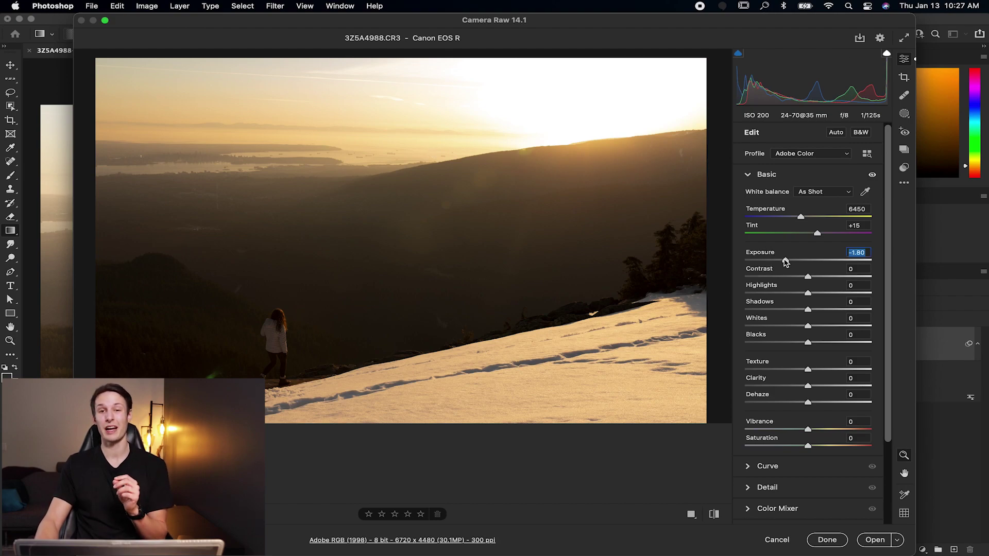
drag(785, 262, 802, 264)
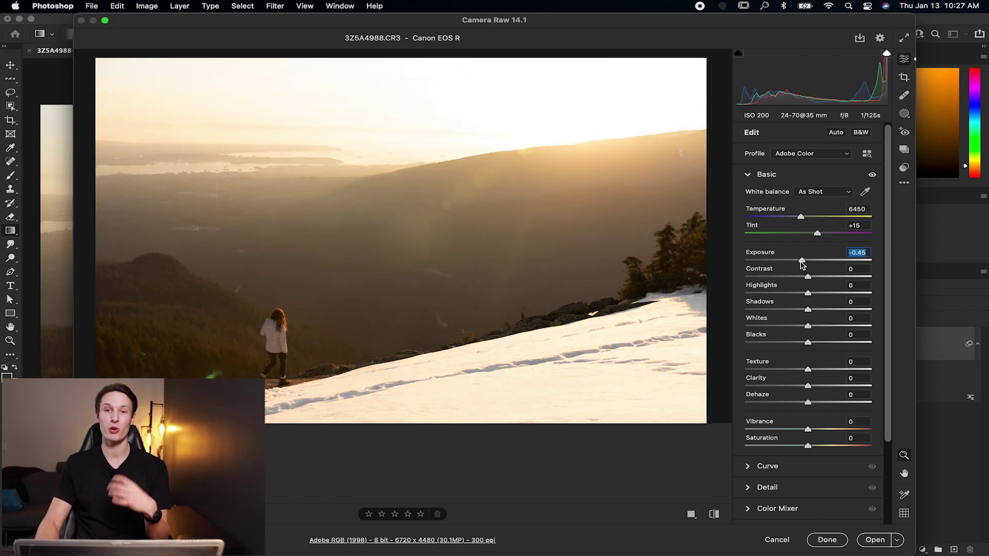
drag(802, 263, 782, 293)
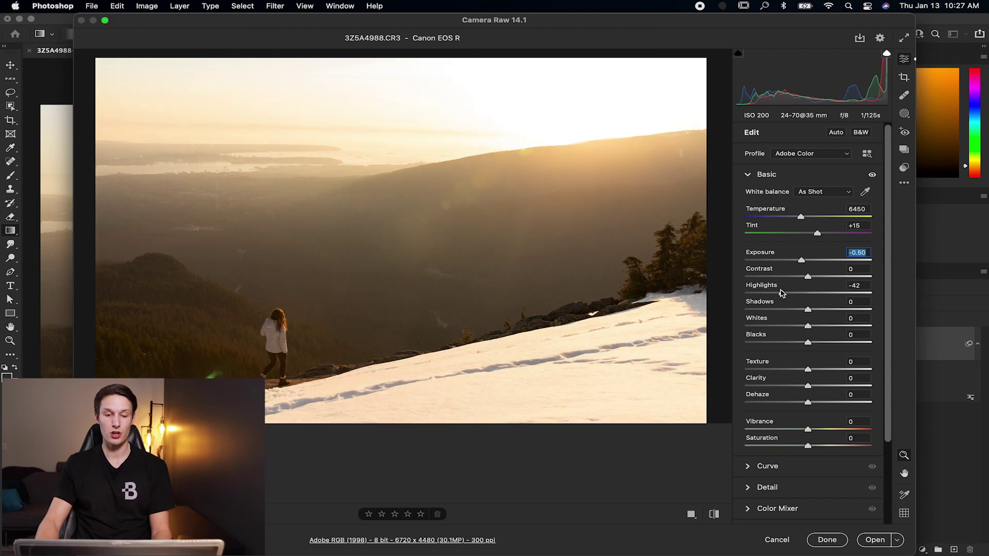
mouse_move(807, 326)
mouse_down()
mouse_move(784, 326)
mouse_move(803, 309)
mouse_up()
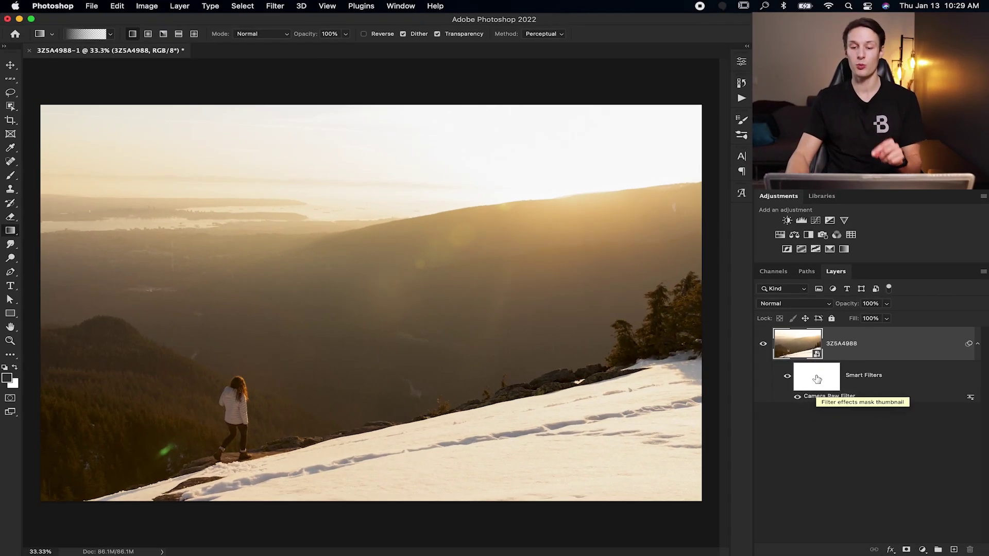
Draw a Foreground to Transparent gradient on the smart filter mask from the lower-left snow upward
click(819, 380)
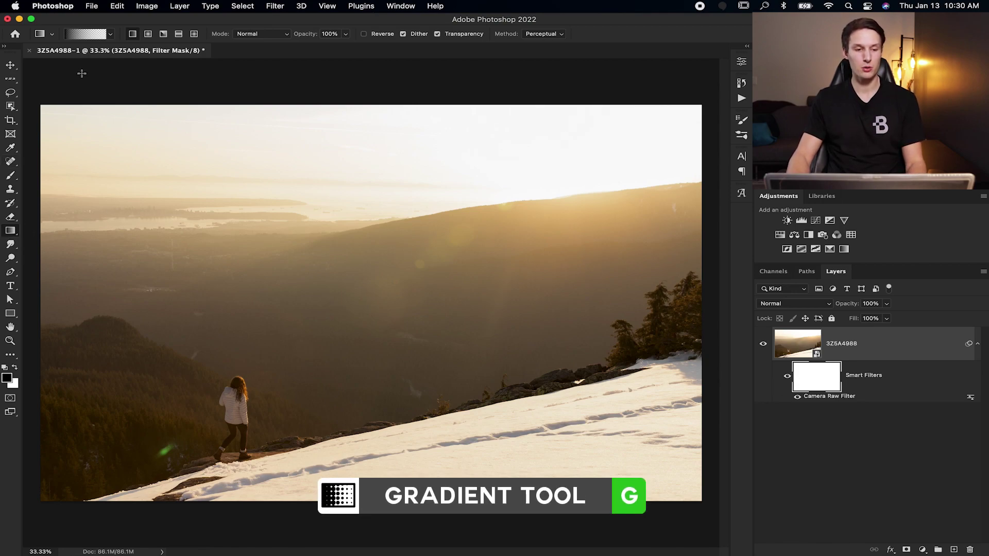
click(85, 34)
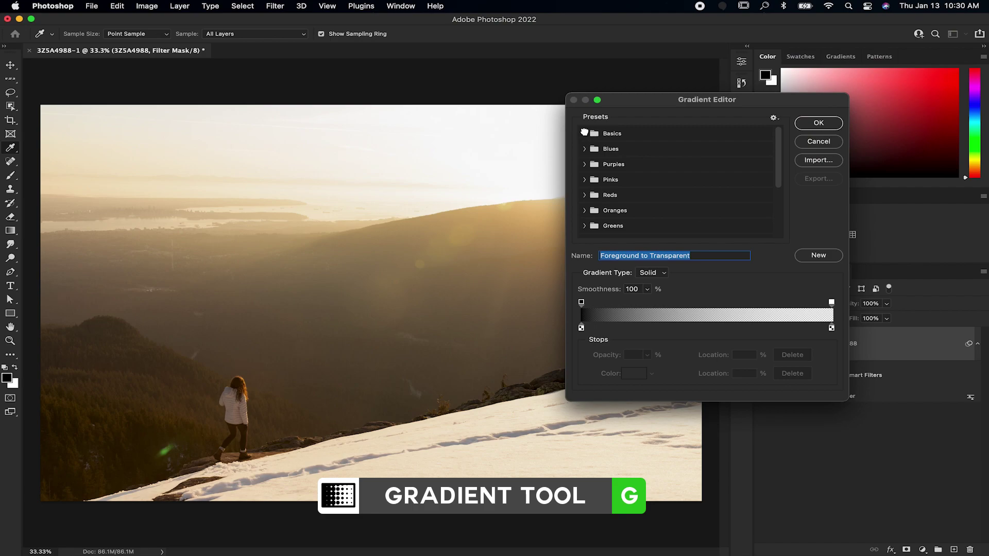
click(590, 134)
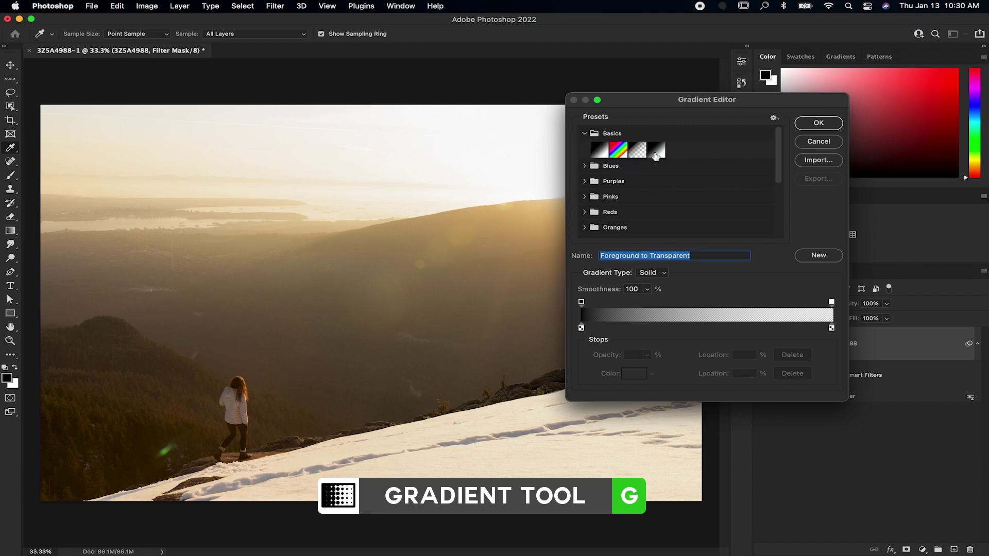
click(818, 122)
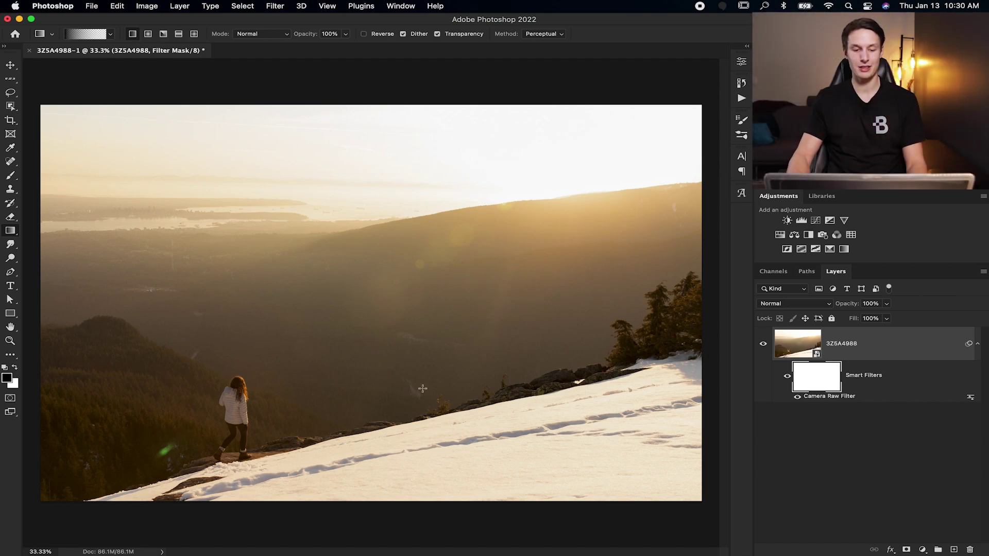
drag(287, 437, 442, 221)
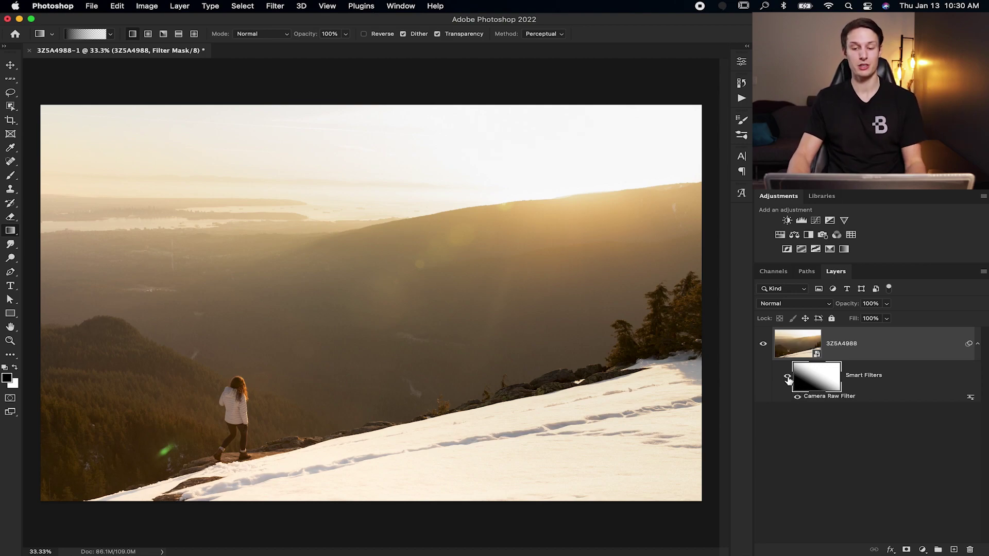
Toggle the Camera Raw smart filter's visibility to compare the masked darkening
click(787, 376)
click(787, 377)
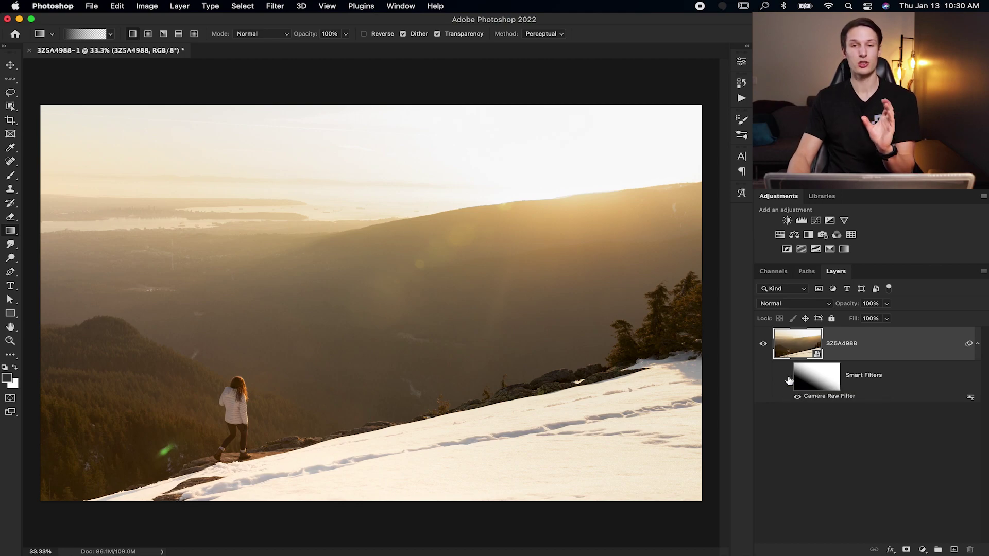
click(787, 377)
click(787, 377)
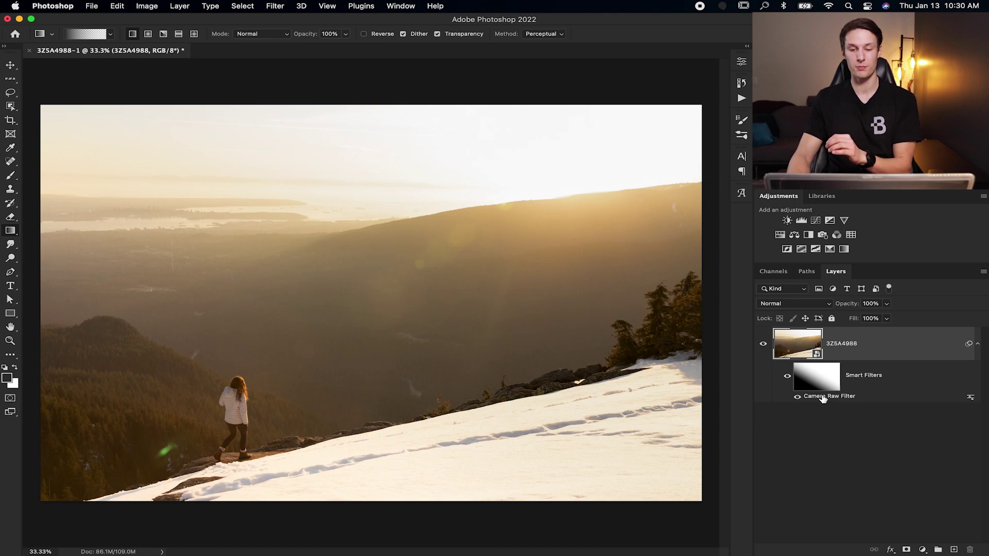
click(829, 220)
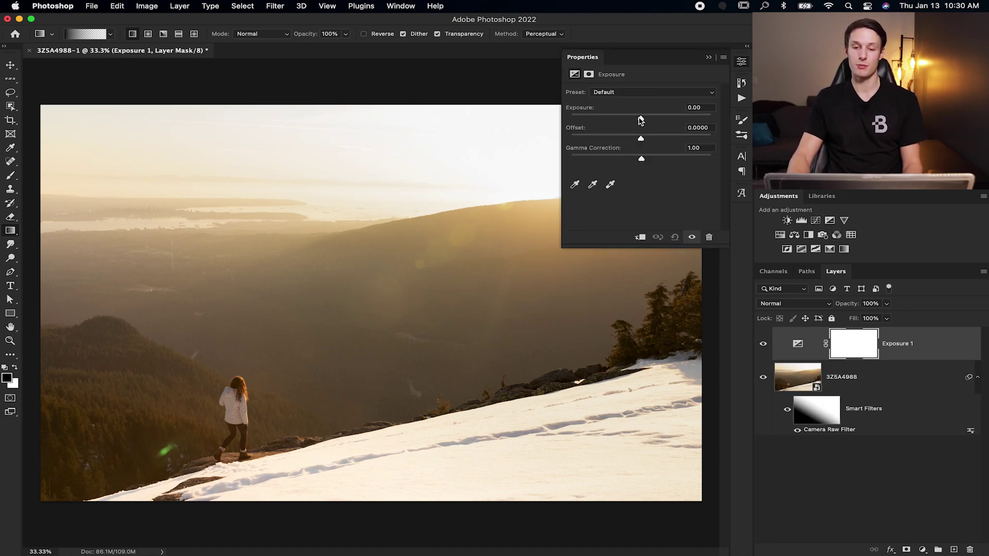
drag(640, 119, 631, 120)
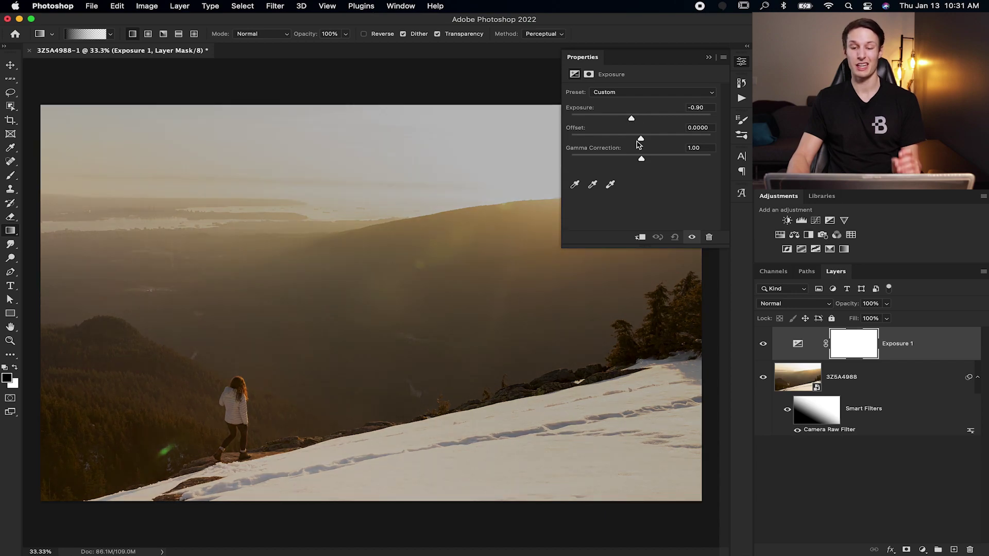
key(b)
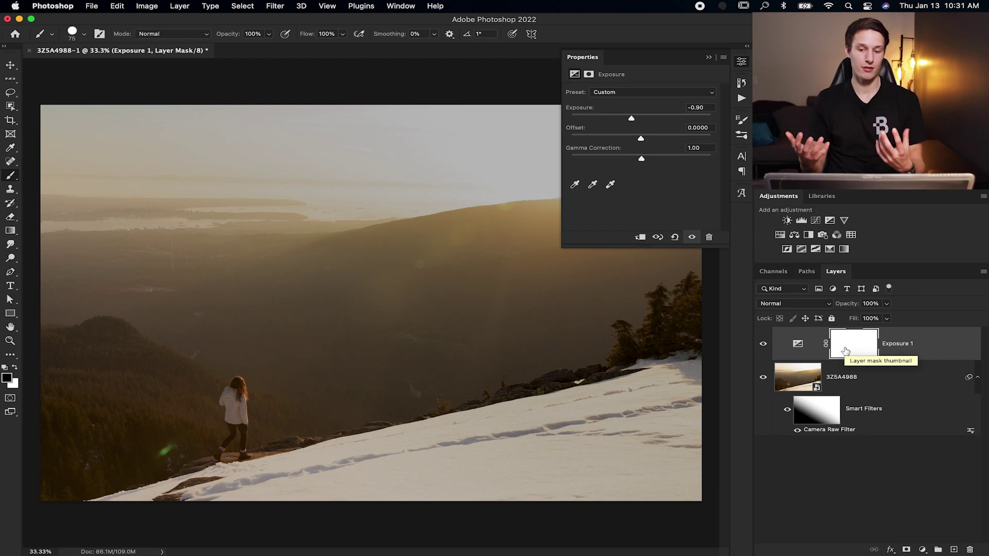
key(super+i)
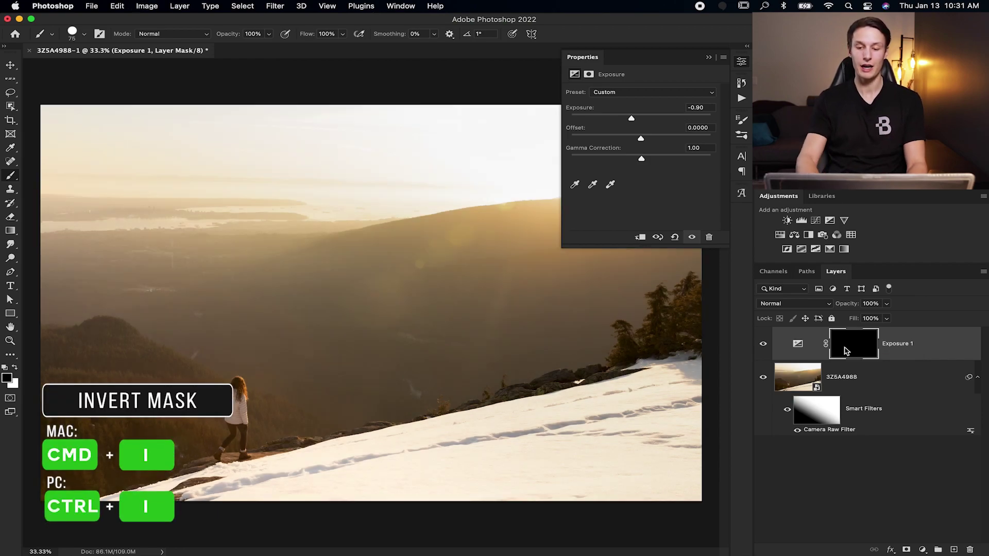
click(709, 58)
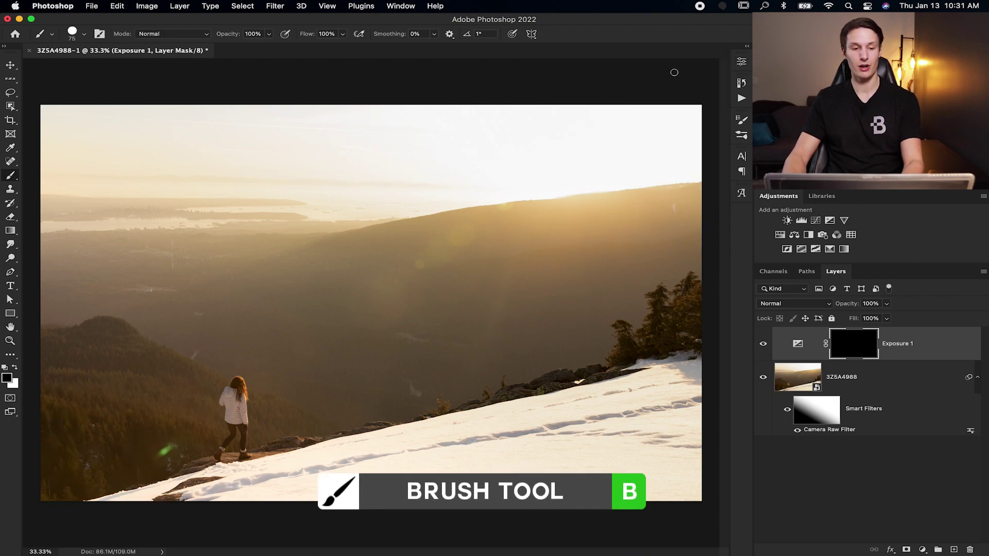
click(15, 367)
key(bracketright)
key(bracketright)
key(bracketright)
key(bracketright)
key(bracketright)
key(bracketright)
key(bracketright)
key(bracketright)
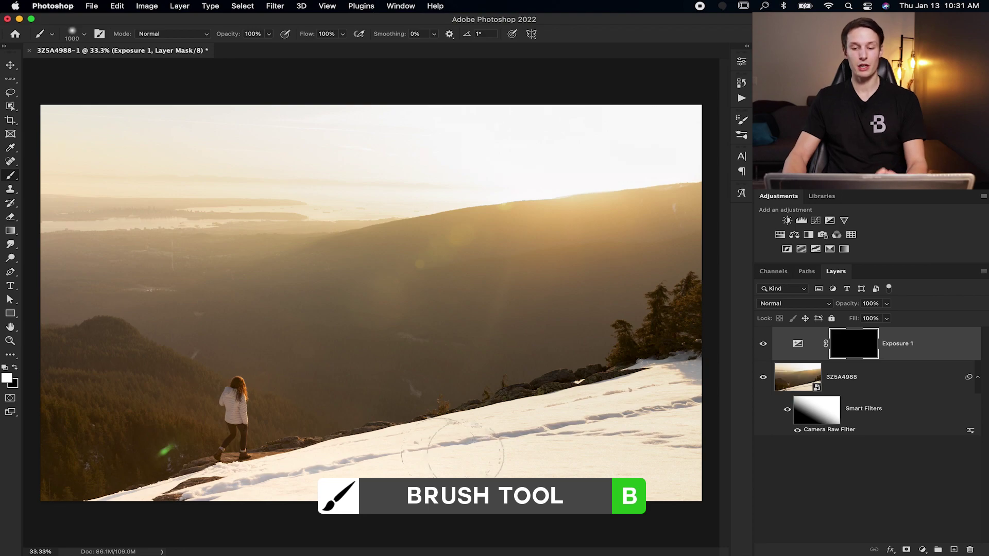
mouse_move(342, 475)
mouse_down()
mouse_move(607, 453)
mouse_move(499, 480)
mouse_move(742, 428)
mouse_move(643, 392)
mouse_move(269, 491)
mouse_move(157, 510)
mouse_up()
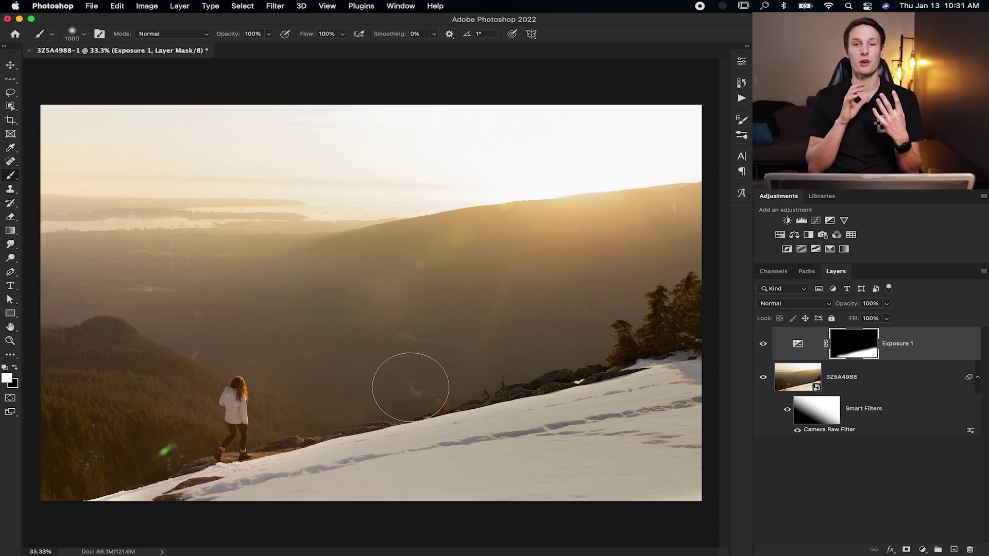
key(BackSpace)
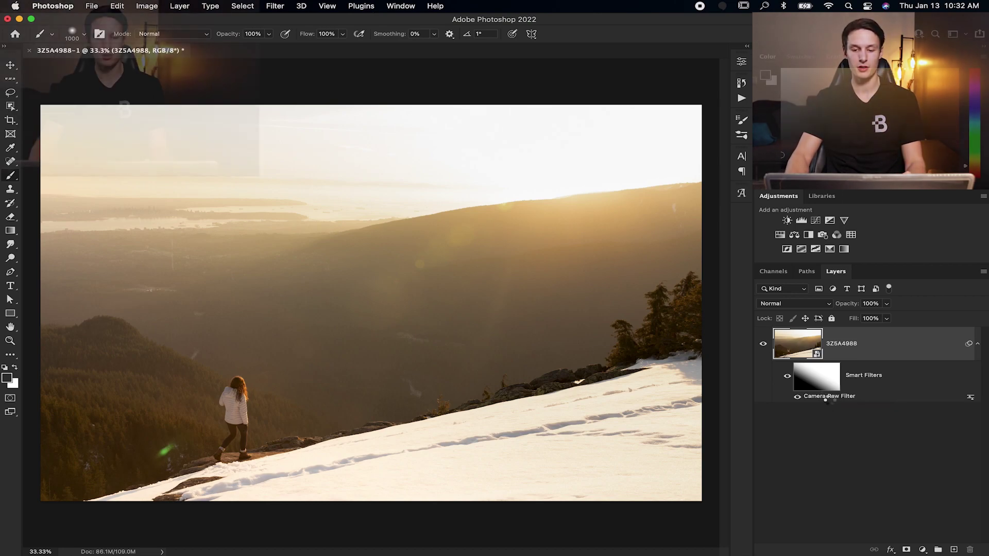
Add a linear gradient Mask 1 from the sky toward the lower left with Exposure +0.10
double_click(821, 396)
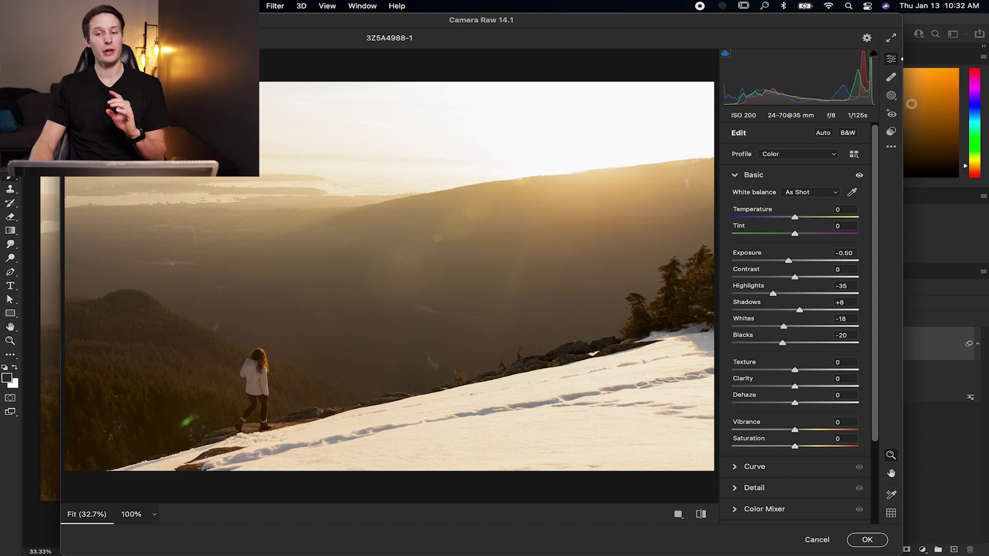
click(893, 98)
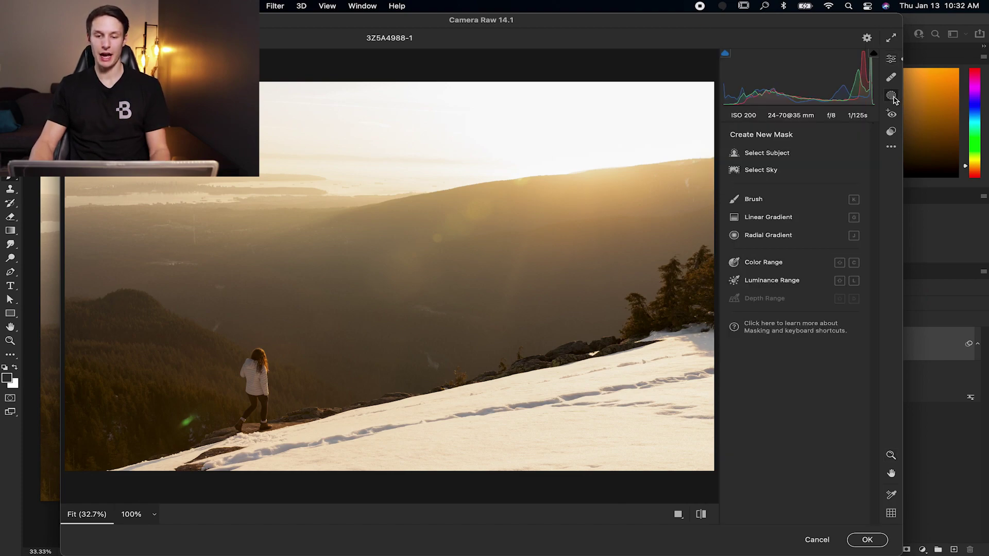
click(756, 219)
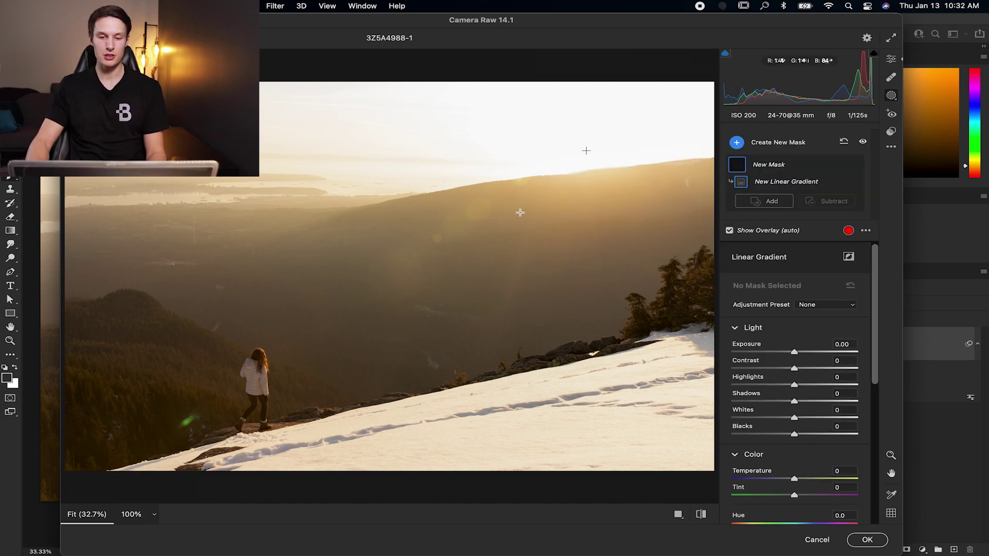
drag(586, 150, 404, 447)
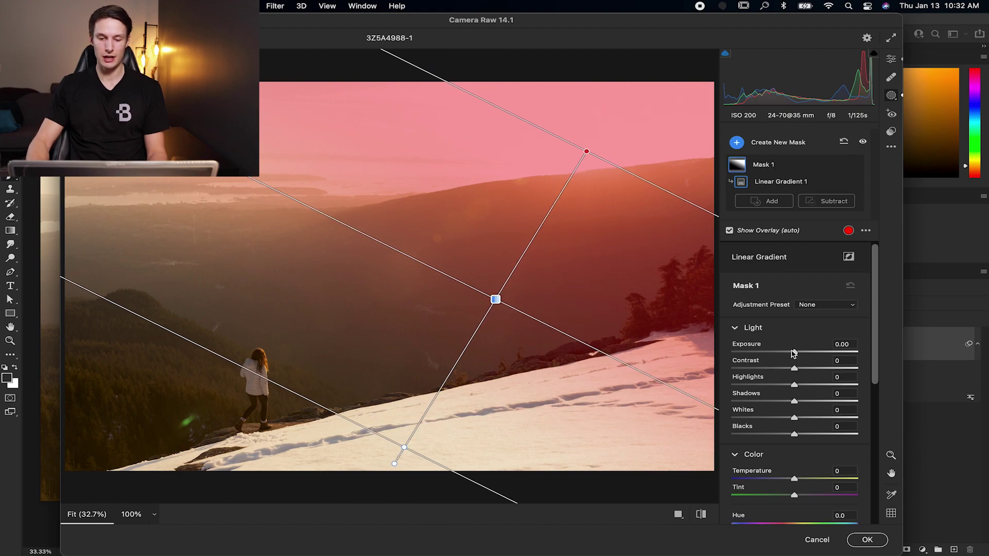
mouse_move(791, 347)
mouse_down()
mouse_move(783, 353)
mouse_move(795, 351)
mouse_up()
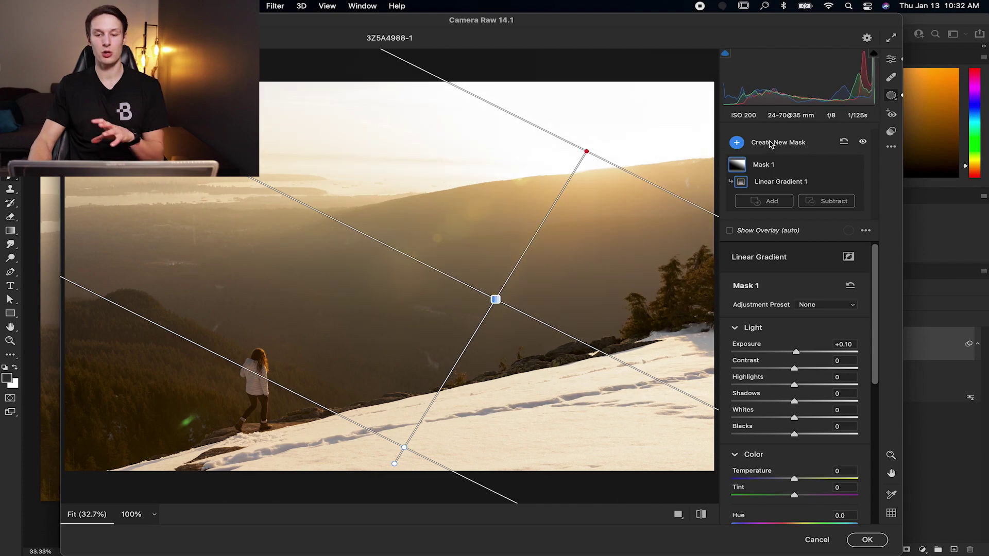